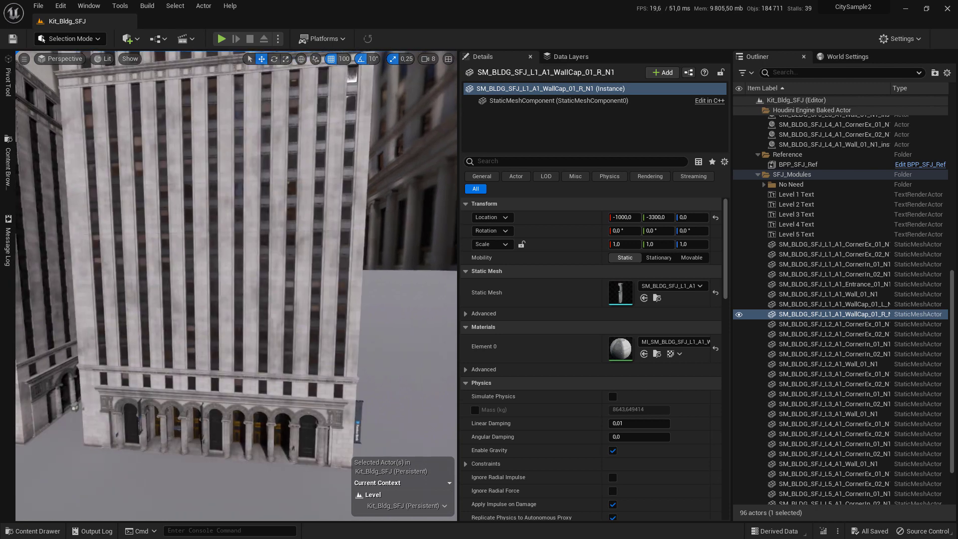
{"action": "key", "text": "q"}
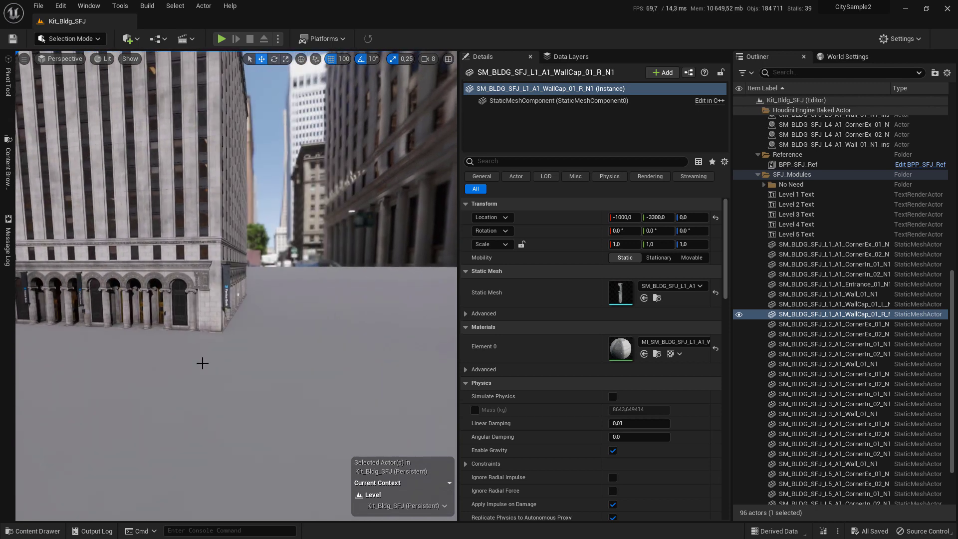
{"action": "middle_click_drag", "start_coordinate": [187, 355], "coordinate": [215, 259]}
{"action": "scroll", "coordinate": [216, 259], "scroll_direction": "up", "scroll_amount": 2}
{"action": "scroll", "coordinate": [209, 185], "scroll_direction": "down", "scroll_amount": 5}
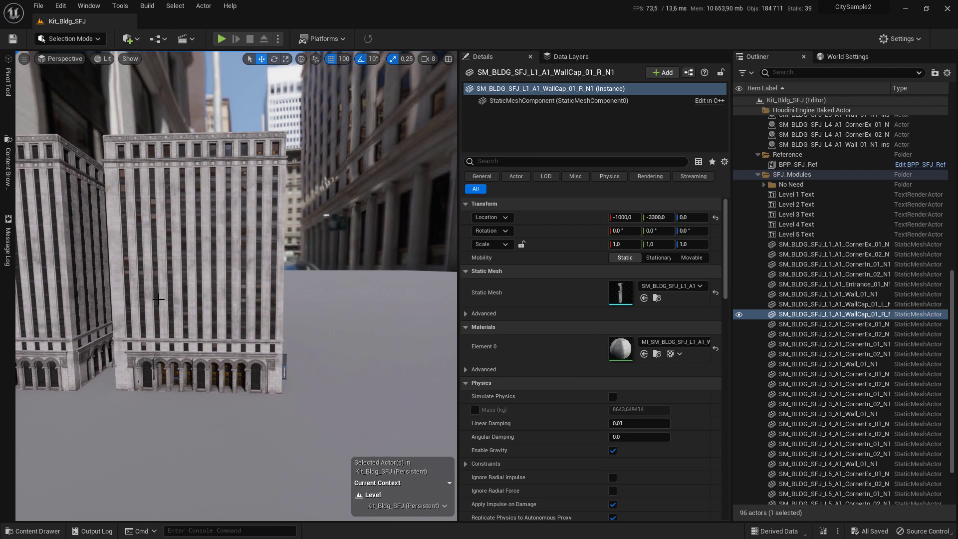
{"action": "left_click_drag", "start_coordinate": [187, 216], "coordinate": [212, 280]}
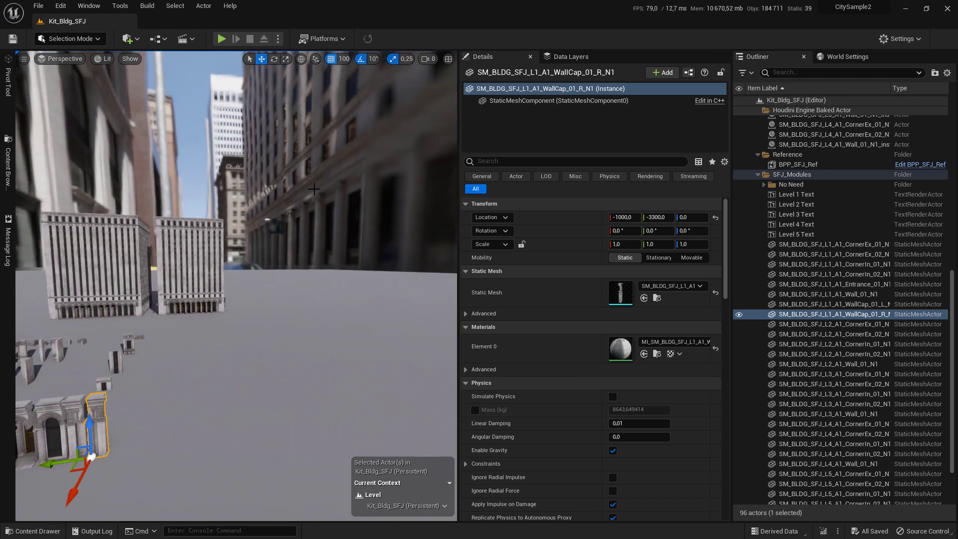
- Create a Blueprint class in the SFJ content folder with Procedural_Building_Generator_BP as its parent class
{"action": "left_click", "coordinate": [7, 165]}
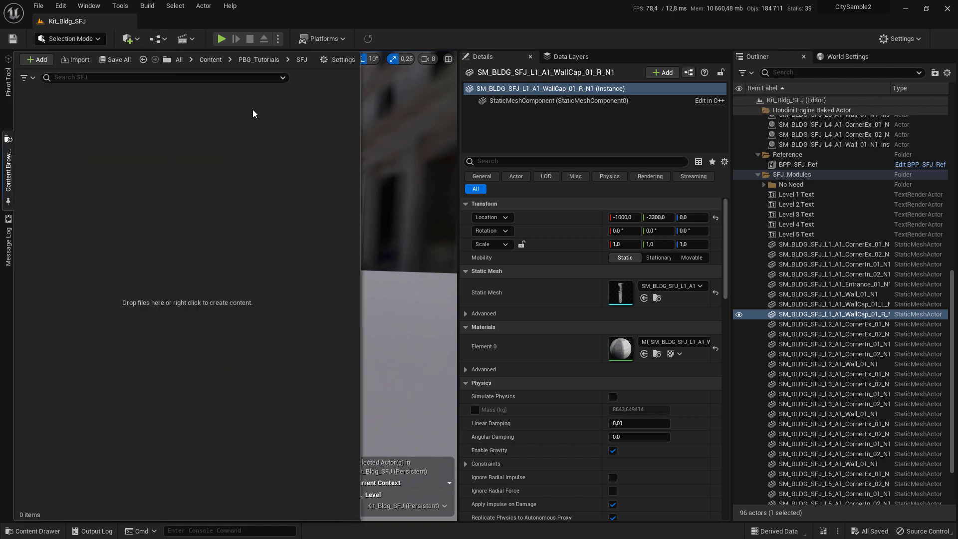
{"action": "right_click", "coordinate": [121, 165]}
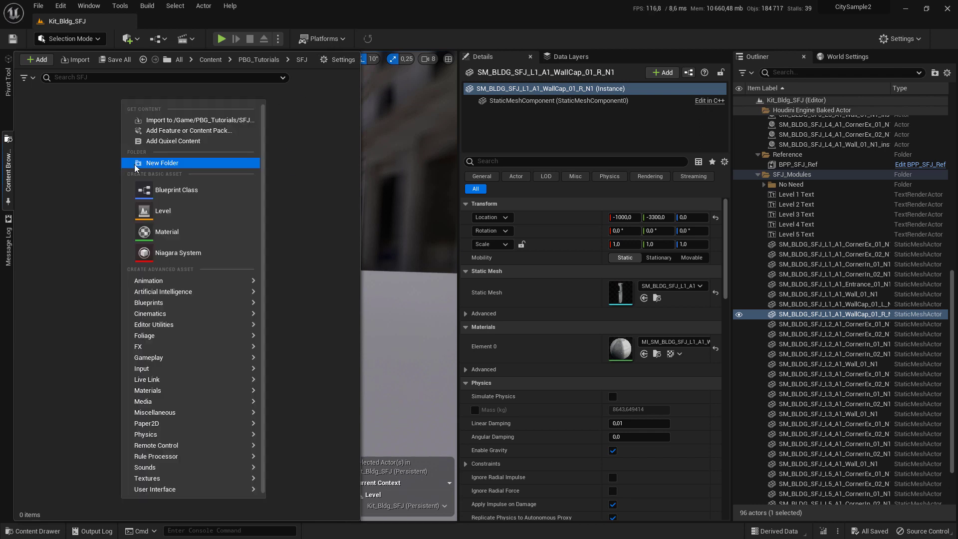
{"action": "left_click", "coordinate": [178, 194]}
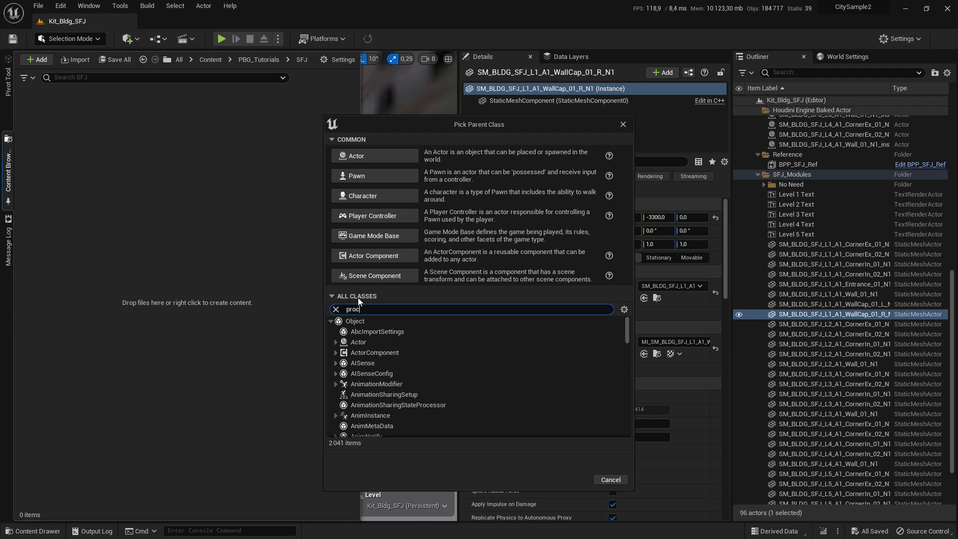
{"action": "type", "text": "cedur"}
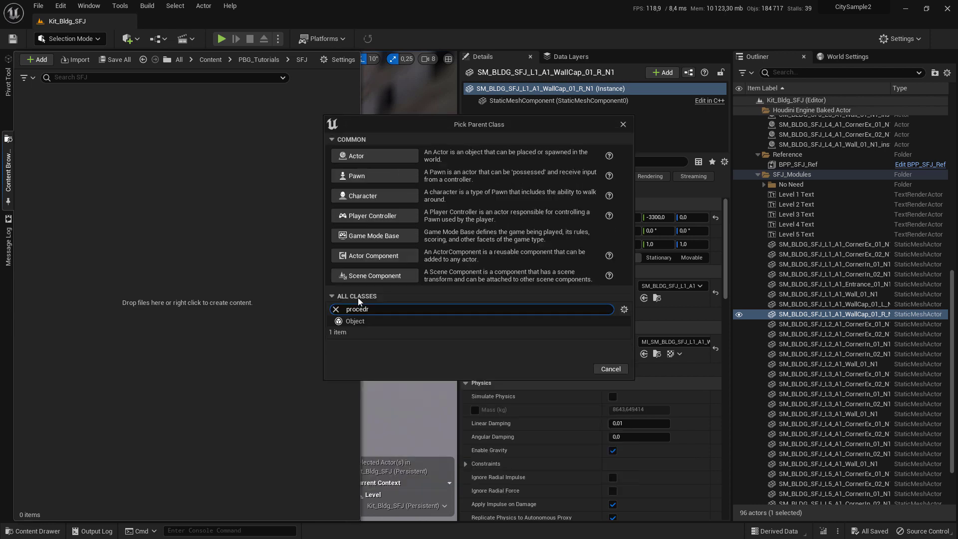
{"action": "type", "text": "al building"}
{"action": "left_click", "coordinate": [378, 343]}
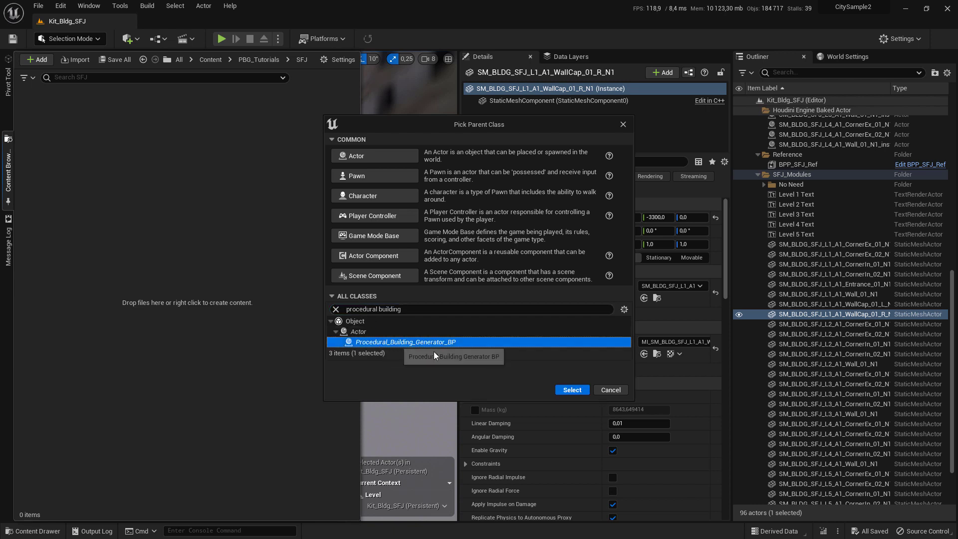
{"action": "left_click", "coordinate": [573, 390]}
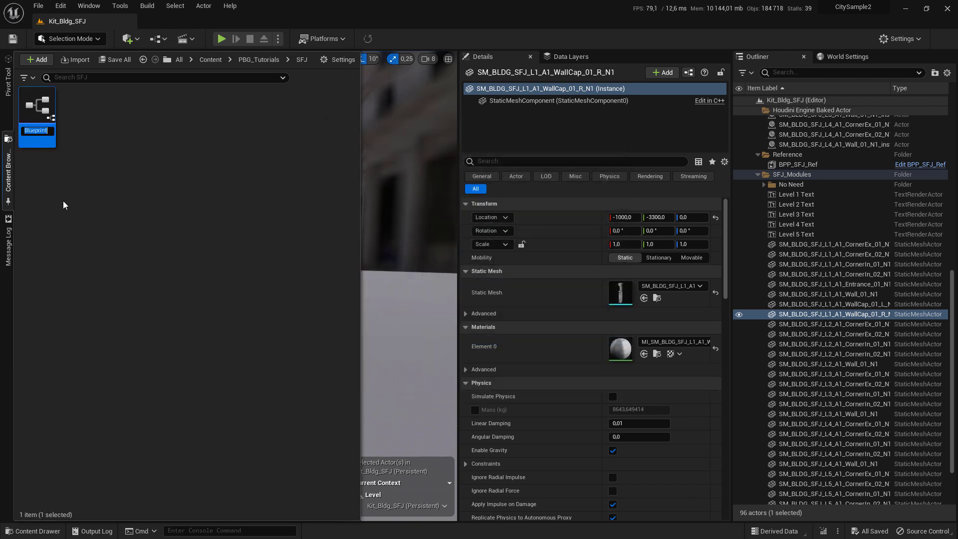
- Name the new Blueprint PBG_SFJ_Building and save it
{"action": "type", "text": "PBG_"}
{"action": "type", "text": "SFJ"}
{"action": "type", "text": "_Buildi"}
{"action": "type", "text": "ng"}
{"action": "key", "text": "Return"}
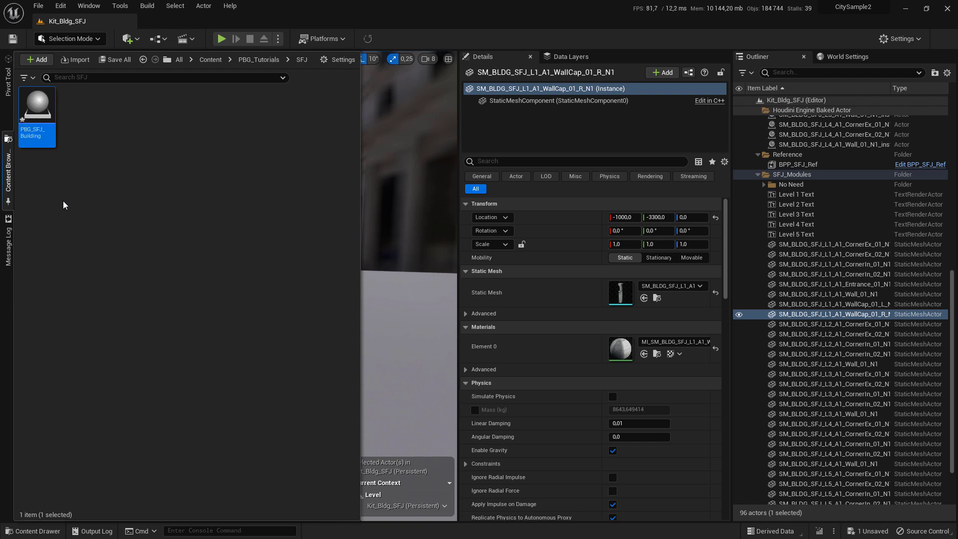
{"action": "right_click", "coordinate": [34, 103]}
{"action": "left_click", "coordinate": [75, 187]}
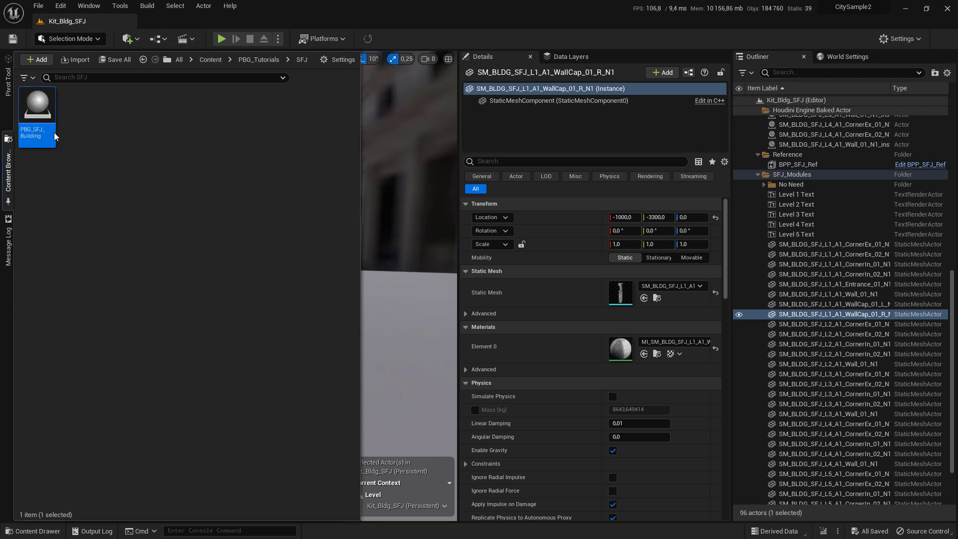
- Place PBG_SFJ_Building in the level on the empty ground beside the modules, accepting placement outside the level bounds
{"action": "left_click_drag", "start_coordinate": [49, 124], "coordinate": [342, 369]}
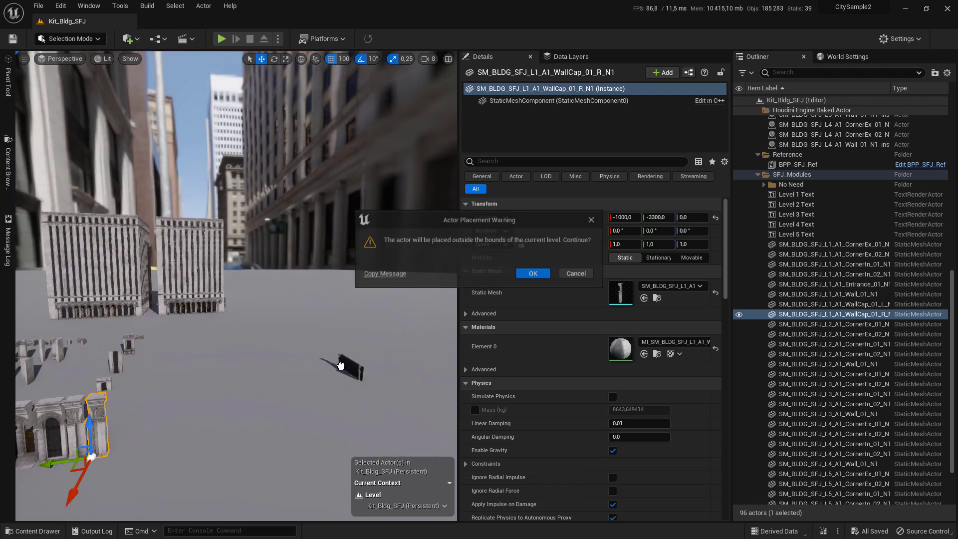
{"action": "left_click", "coordinate": [532, 275]}
{"action": "right_click_drag", "start_coordinate": [317, 377], "coordinate": [220, 389]}
{"action": "right_click_drag", "start_coordinate": [306, 359], "coordinate": [337, 378]}
- Rotate the placed PBG_SFJ_Building about 90° around its vertical axis
{"action": "key", "text": "e"}
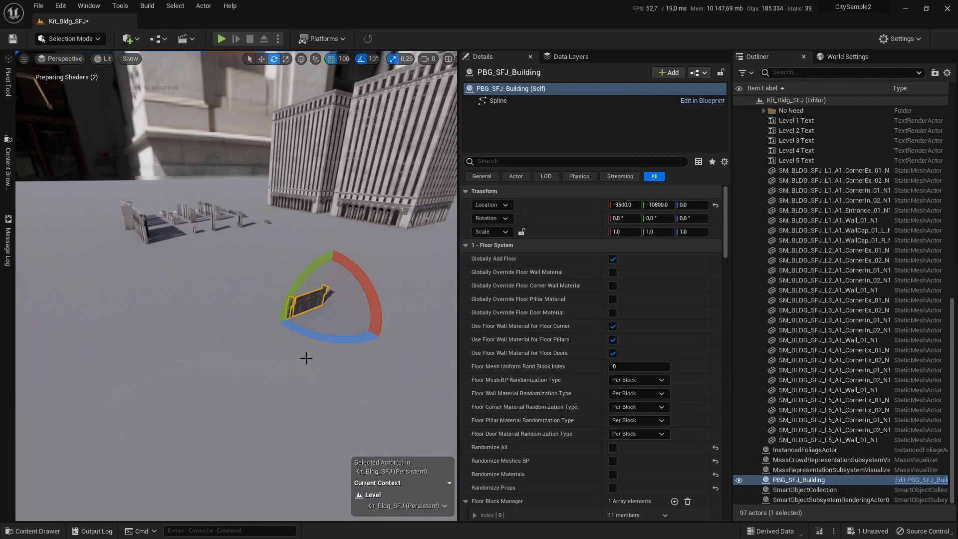
{"action": "left_click_drag", "start_coordinate": [322, 337], "coordinate": [287, 283]}
{"action": "key", "text": "w"}
{"action": "key", "text": "f"}
{"action": "right_click_drag", "start_coordinate": [340, 372], "coordinate": [399, 362]}
{"action": "right_click_drag", "start_coordinate": [280, 295], "coordinate": [237, 307]}
{"action": "right_click_drag", "start_coordinate": [306, 318], "coordinate": [329, 349]}
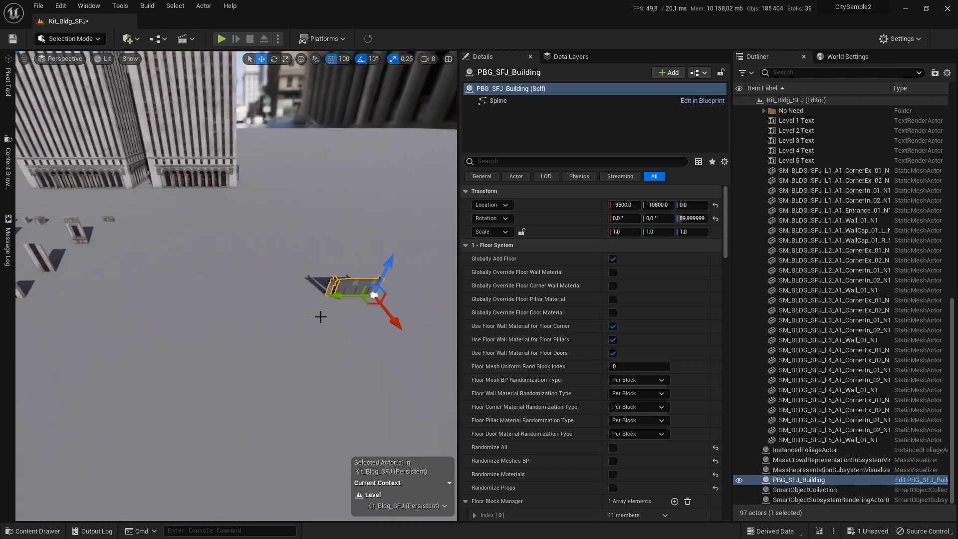
- Check the separate Level 1 exterior corner pieces and hide the whole No Need folder in the level
{"action": "right_click_drag", "start_coordinate": [171, 345], "coordinate": [271, 347]}
{"action": "left_click", "coordinate": [264, 328]}
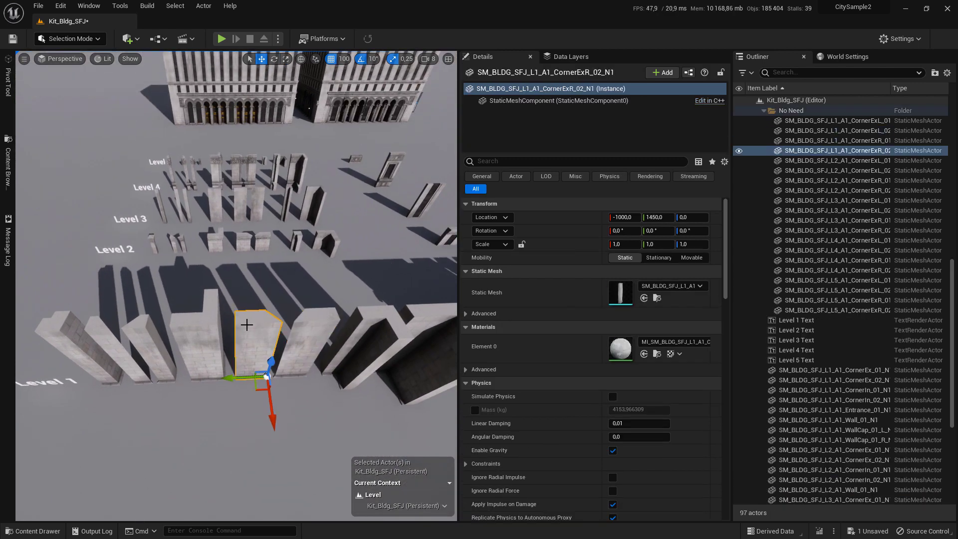
{"action": "left_click", "coordinate": [112, 343]}
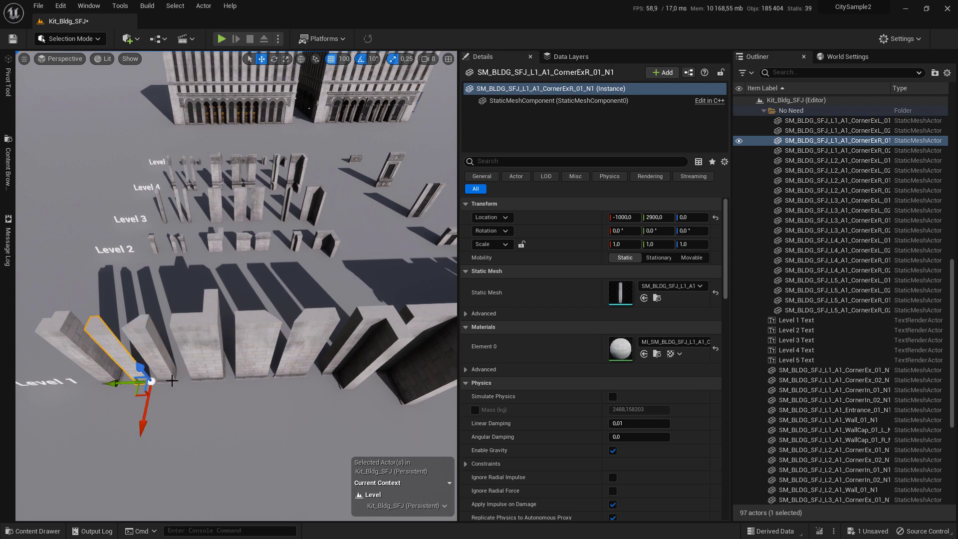
{"action": "left_click", "coordinate": [291, 336]}
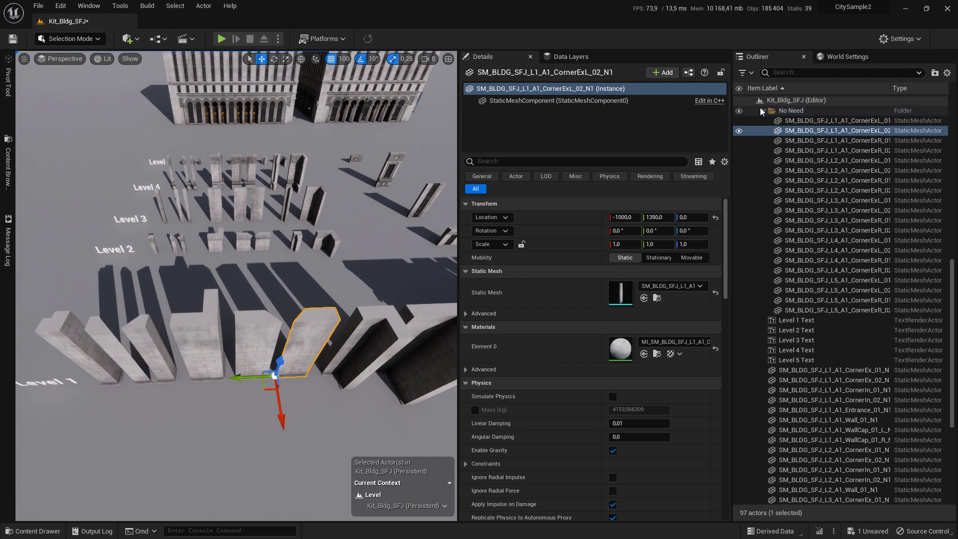
{"action": "left_click", "coordinate": [738, 113]}
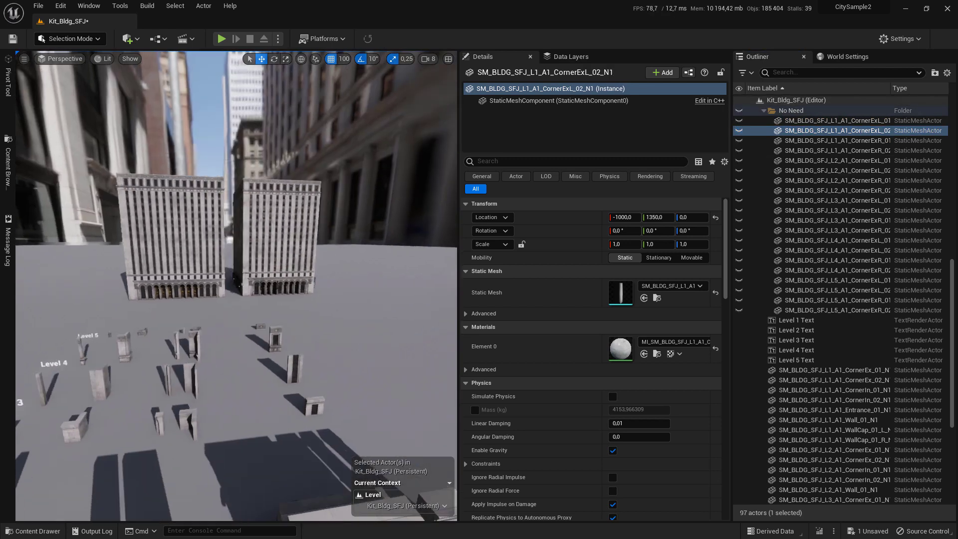
- Select PBG_SFJ_Building and name its first floor block Entrance Lv1 in the Floor Block Manager
{"action": "middle_click_drag", "start_coordinate": [164, 365], "coordinate": [164, 366]}
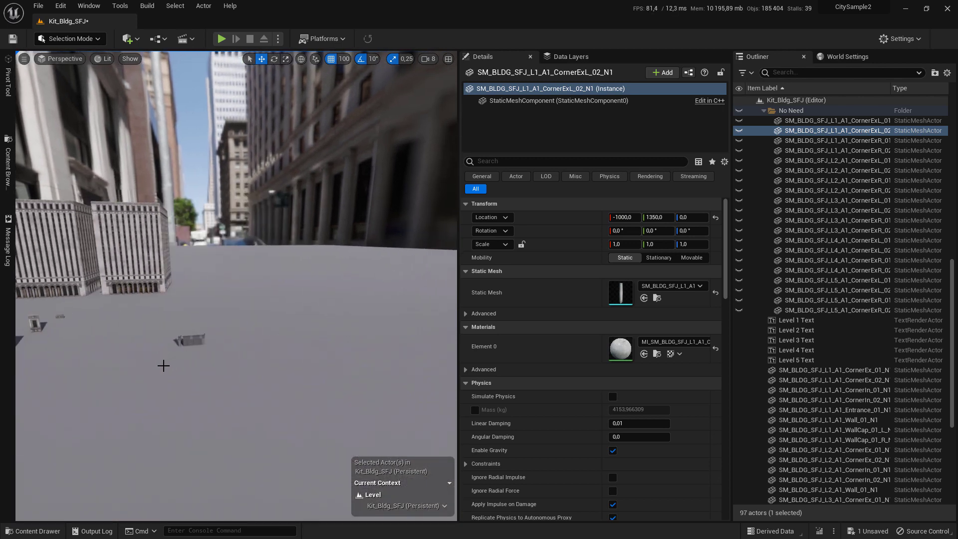
{"action": "left_click", "coordinate": [206, 350]}
{"action": "key", "text": "f"}
{"action": "scroll", "coordinate": [229, 254], "scroll_direction": "down", "scroll_amount": 3}
{"action": "left_click_drag", "start_coordinate": [229, 255], "coordinate": [229, 255], "text": "alt"}
{"action": "scroll", "coordinate": [600, 269], "scroll_direction": "down", "scroll_amount": 6}
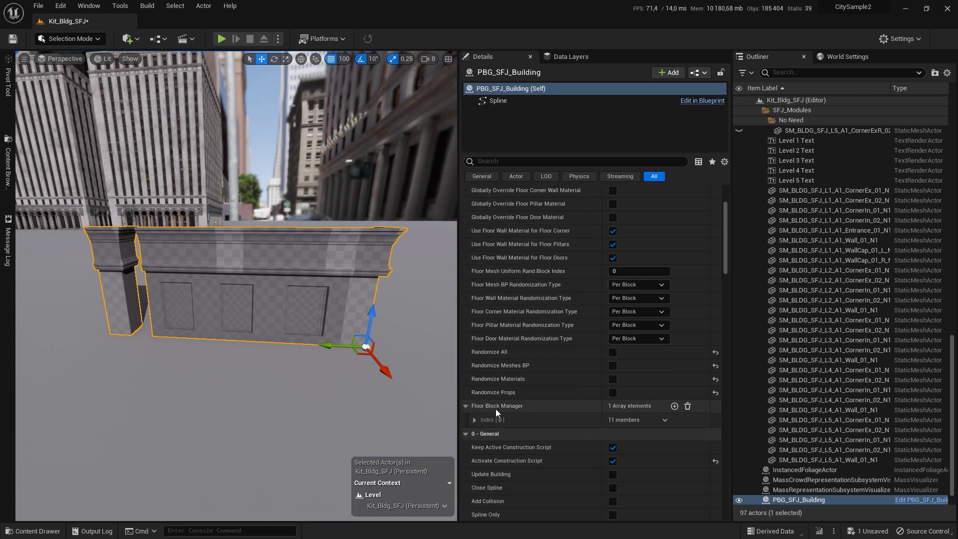
{"action": "left_click", "coordinate": [476, 421]}
{"action": "left_click", "coordinate": [647, 432]}
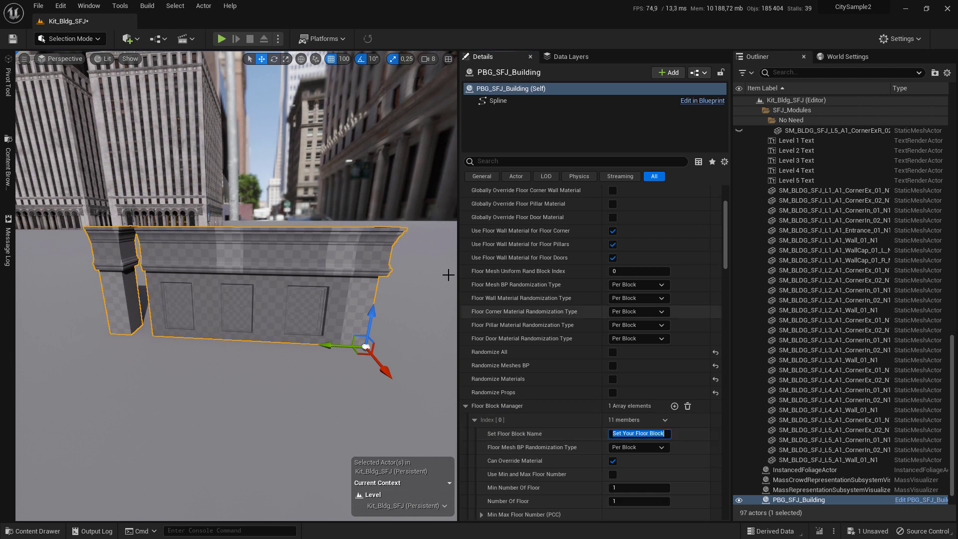
{"action": "type", "text": "Entrance Lv1"}
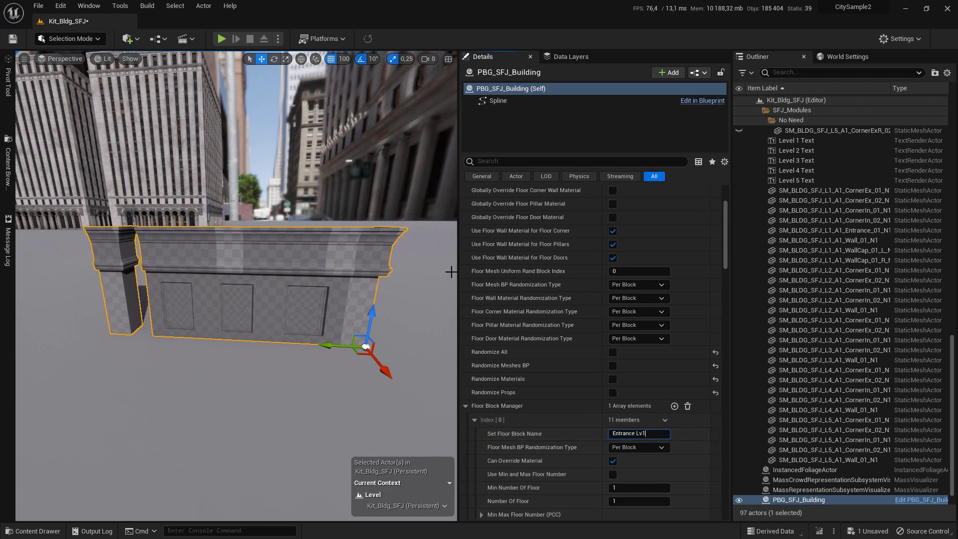
{"action": "key", "text": "Return"}
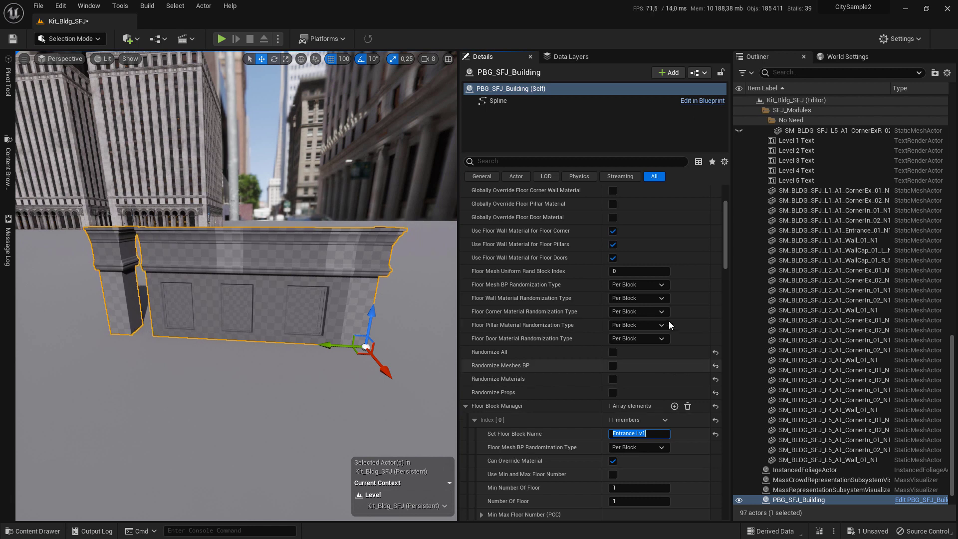
- Examine the arched entrance level and the floors above it on the reference building
{"action": "scroll", "coordinate": [549, 349], "scroll_direction": "down", "scroll_amount": 3}
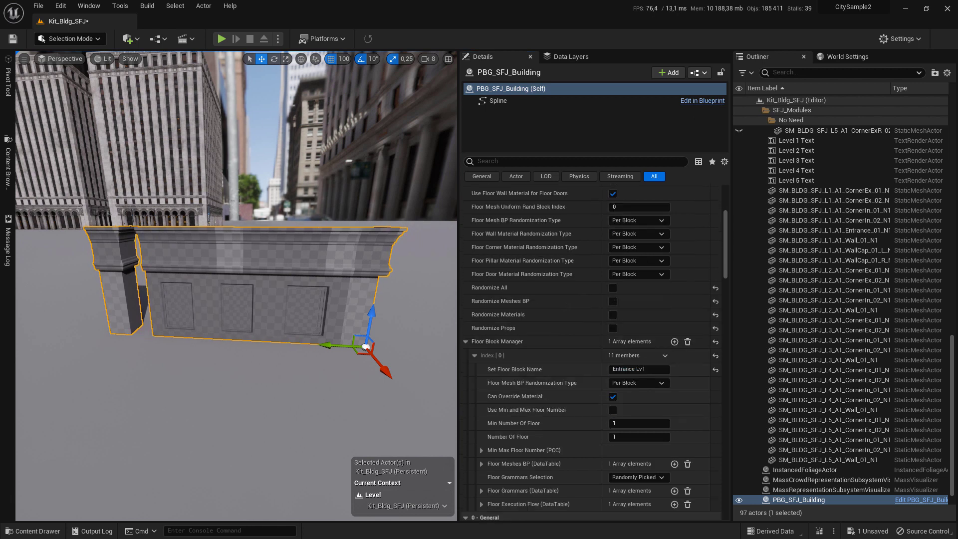
{"action": "right_click_drag", "start_coordinate": [258, 304], "coordinate": [283, 285]}
{"action": "right_click_drag", "start_coordinate": [403, 267], "coordinate": [349, 267]}
{"action": "key", "text": "w"}
{"action": "mouse_move", "coordinate": [296, 218]}
{"action": "left_mouse_down"}
{"action": "mouse_move", "coordinate": [296, 174]}
{"action": "mouse_move", "coordinate": [295, 218]}
{"action": "left_mouse_up"}
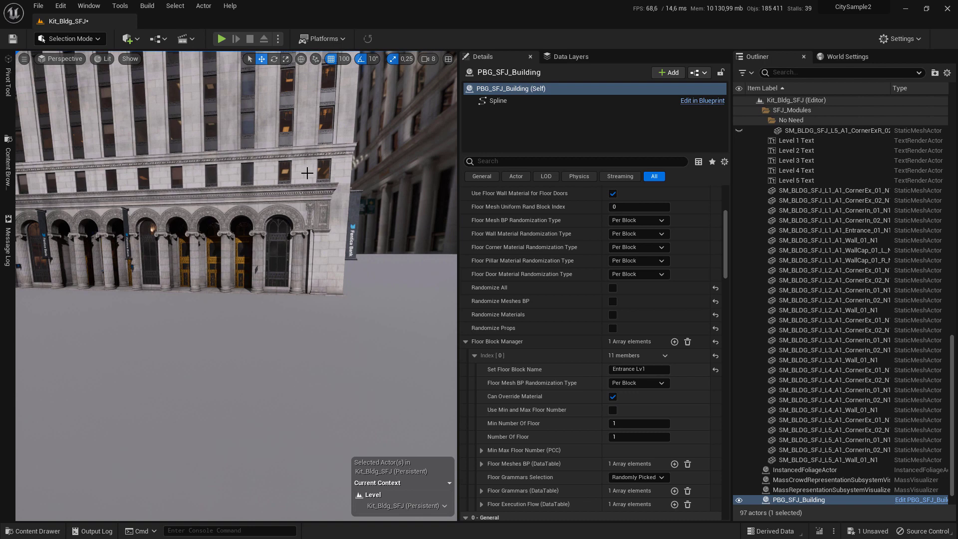
{"action": "middle_click_drag", "start_coordinate": [233, 177], "coordinate": [212, 155]}
{"action": "middle_click_drag", "start_coordinate": [208, 197], "coordinate": [210, 75]}
{"action": "right_click_drag", "start_coordinate": [221, 93], "coordinate": [237, 98]}
{"action": "right_click_drag", "start_coordinate": [253, 152], "coordinate": [259, 172]}
{"action": "right_click_drag", "start_coordinate": [355, 269], "coordinate": [369, 283]}
{"action": "right_click_drag", "start_coordinate": [331, 377], "coordinate": [320, 349]}
{"action": "mouse_move", "coordinate": [252, 372]}
{"action": "right_mouse_down"}
{"action": "mouse_move", "coordinate": [225, 369]}
{"action": "mouse_move", "coordinate": [253, 370]}
{"action": "right_mouse_up"}
- Expand the block's Floor Meshes BP data table entry and create a folder named Mesh_BP_List inside SFJ
{"action": "scroll", "coordinate": [571, 369], "scroll_direction": "down", "scroll_amount": 3}
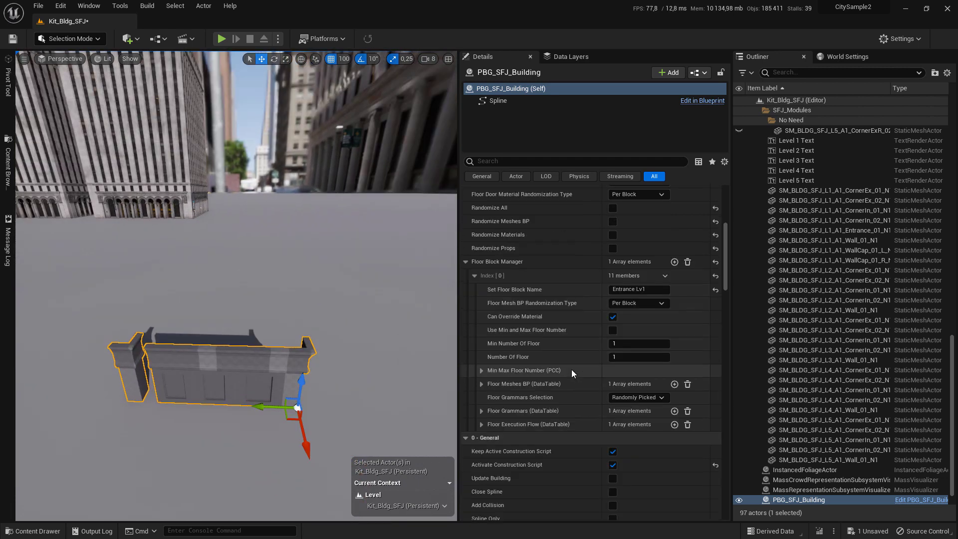
{"action": "left_click", "coordinate": [481, 384]}
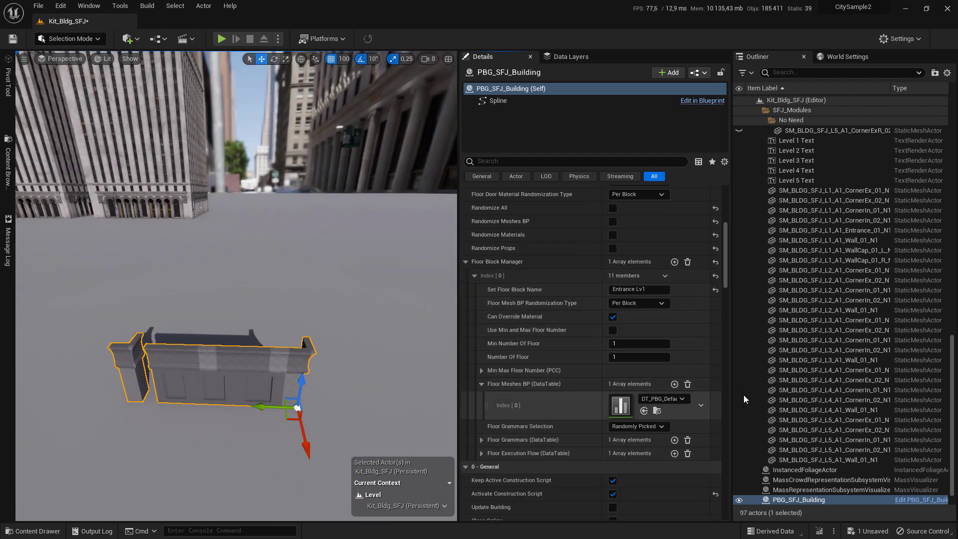
{"action": "left_click", "coordinate": [8, 165]}
{"action": "left_click", "coordinate": [96, 123]}
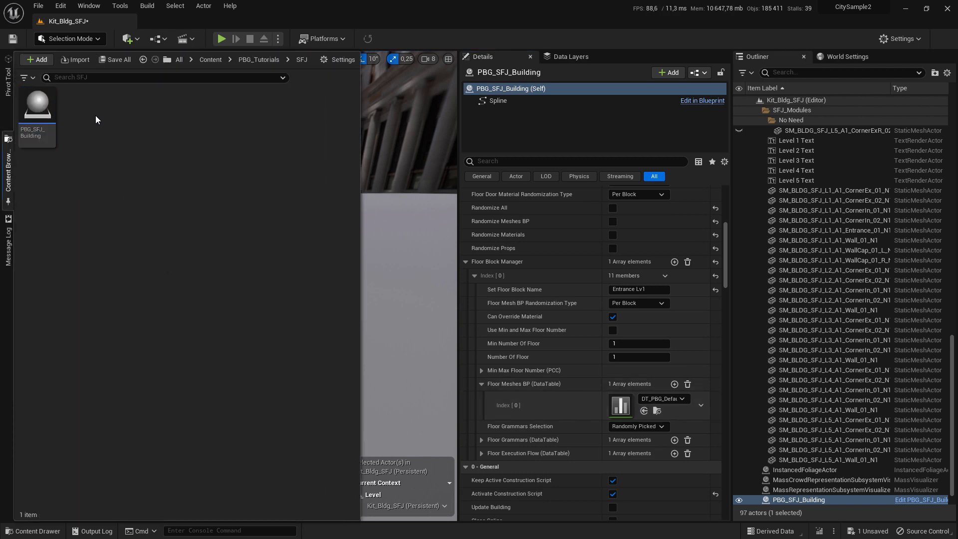
{"action": "right_click", "coordinate": [96, 119]}
{"action": "left_click", "coordinate": [146, 164]}
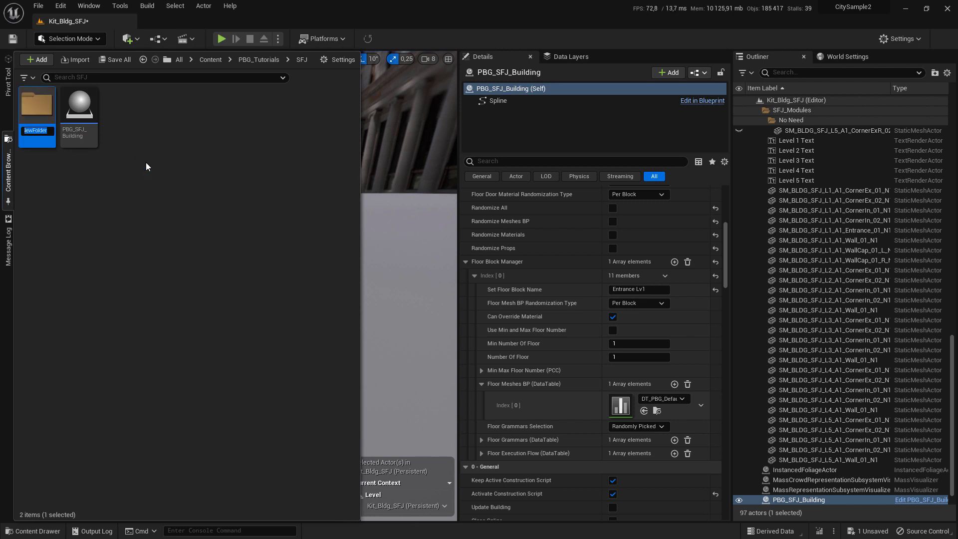
{"action": "type", "text": "Mesh_BP_List"}
{"action": "key", "text": "Return"}
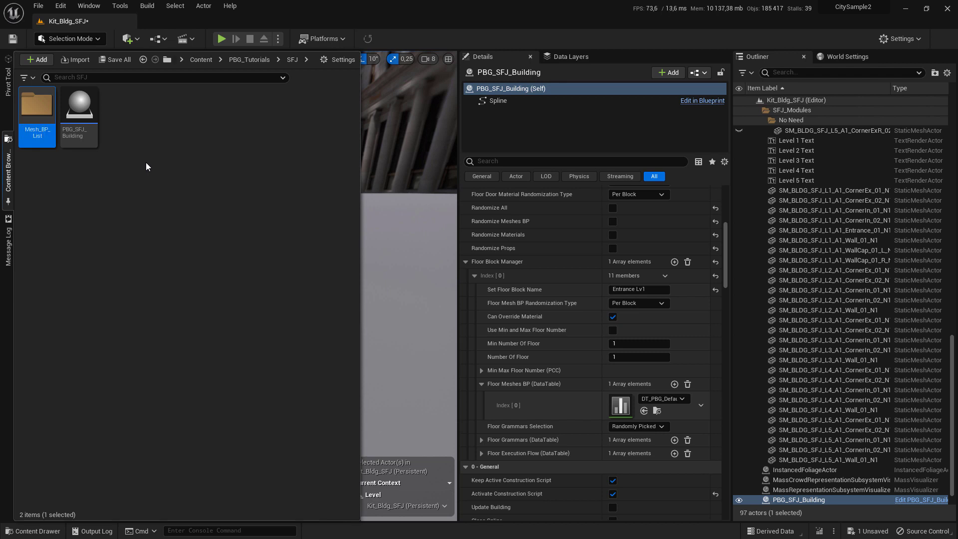
- Create a Data Table inside the Mesh_BP_List folder using PBG_Mesh_BP_List as its row structure
{"action": "double_click", "coordinate": [36, 108]}
{"action": "right_click", "coordinate": [87, 172]}
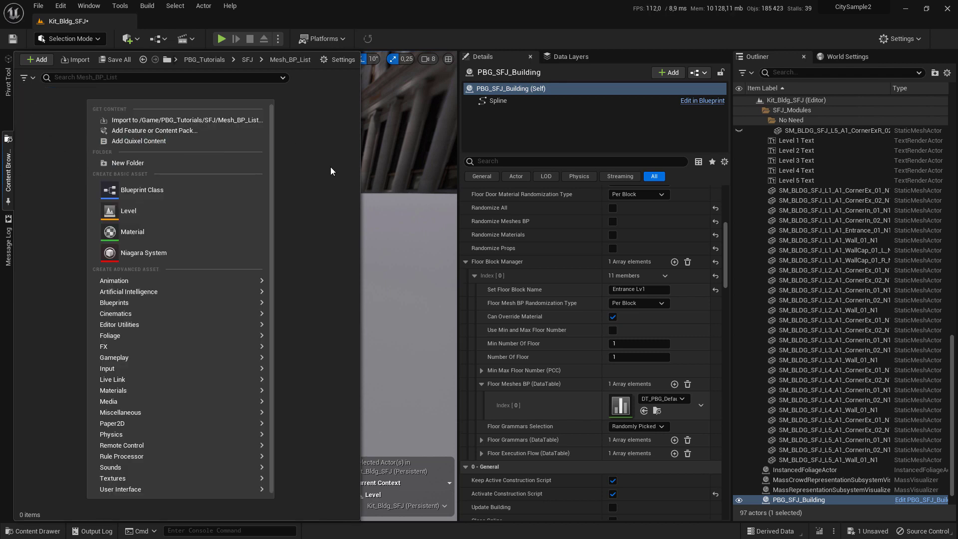
{"action": "mouse_move", "coordinate": [142, 411]}
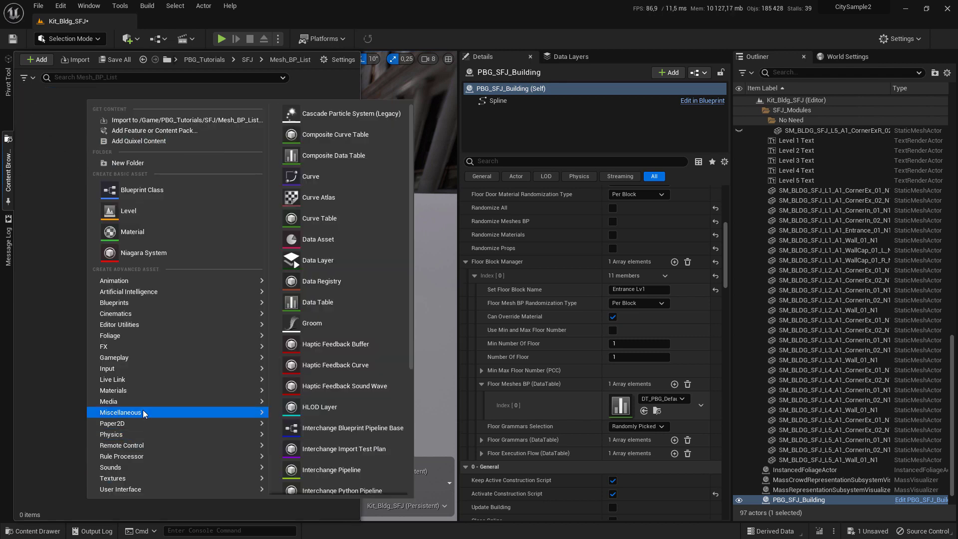
{"action": "left_click", "coordinate": [328, 306]}
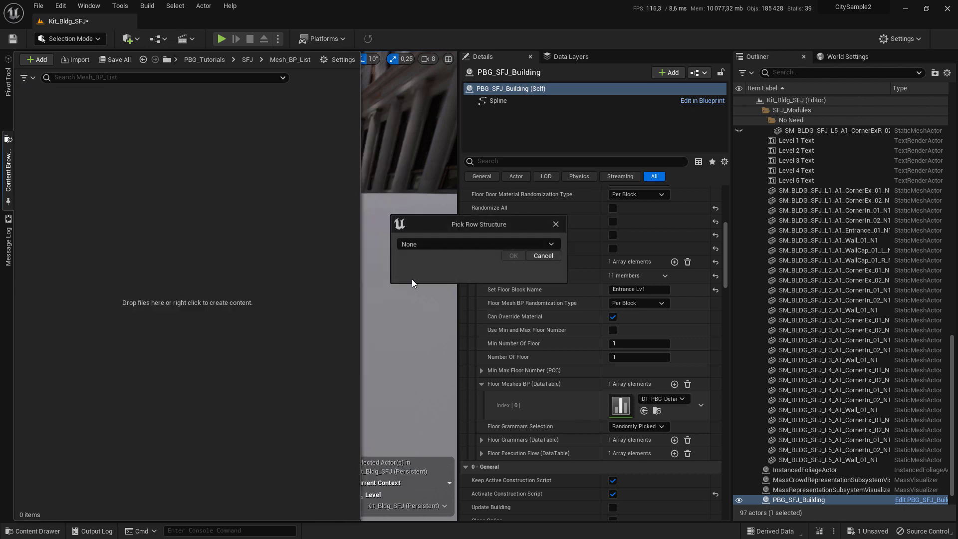
{"action": "left_click", "coordinate": [486, 243]}
{"action": "type", "text": "mesh bp lis"}
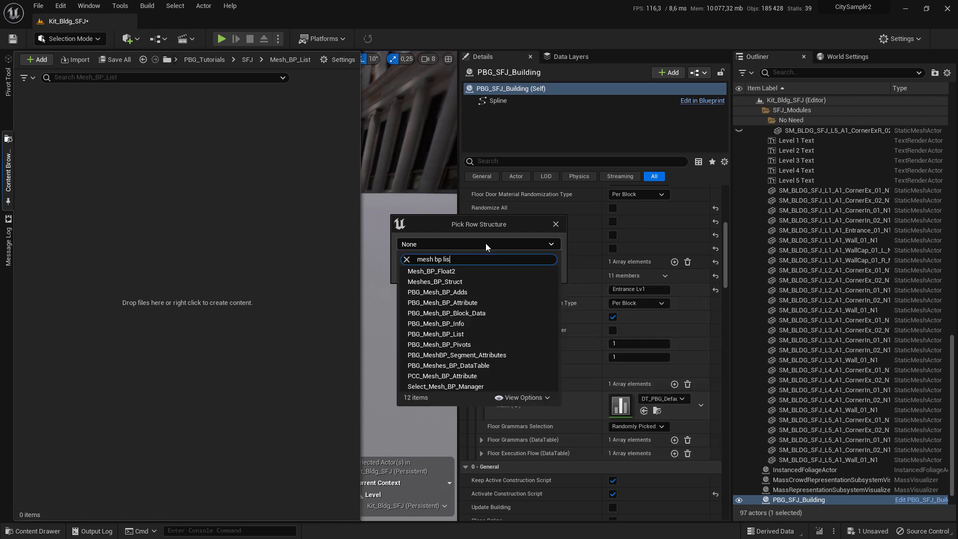
{"action": "type", "text": "t"}
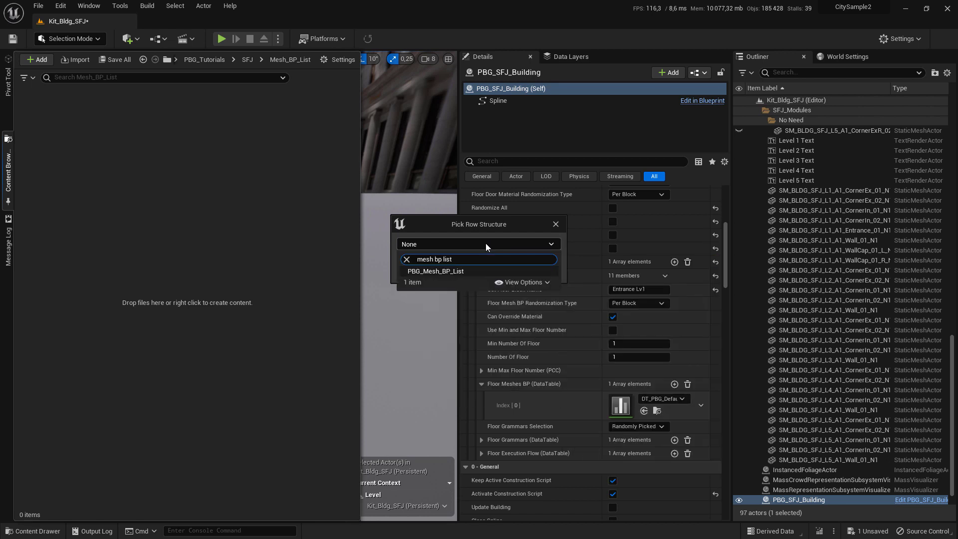
{"action": "left_click", "coordinate": [430, 271]}
{"action": "left_click", "coordinate": [516, 260]}
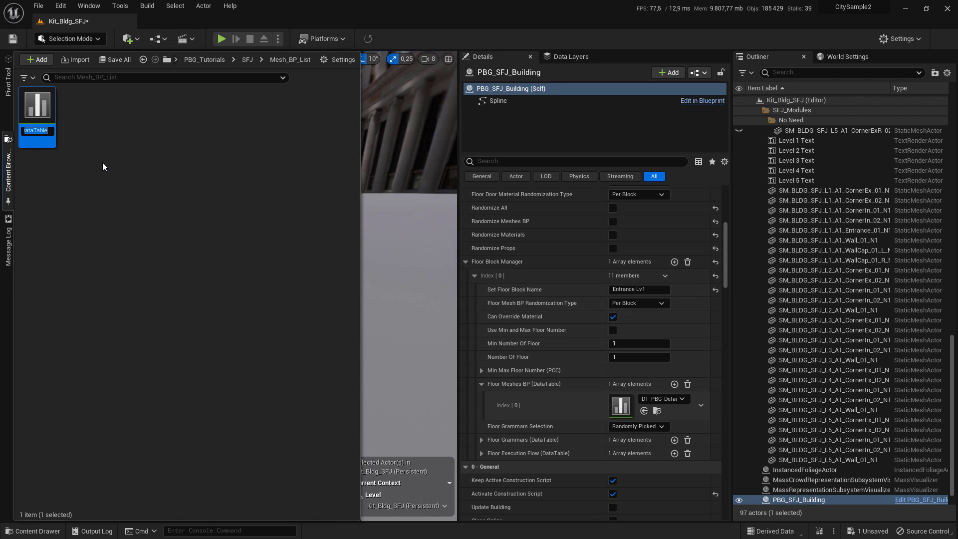
- Name the new data table DT_Entrance_MeshBP_List_00, open it and save it
{"action": "type", "text": "Entrance"}
{"action": "key", "text": "Home"}
{"action": "type", "text": "DT_"}
{"action": "key", "text": "End"}
{"action": "type", "text": "_MeshBP_List_00"}
{"action": "key", "text": "Return"}
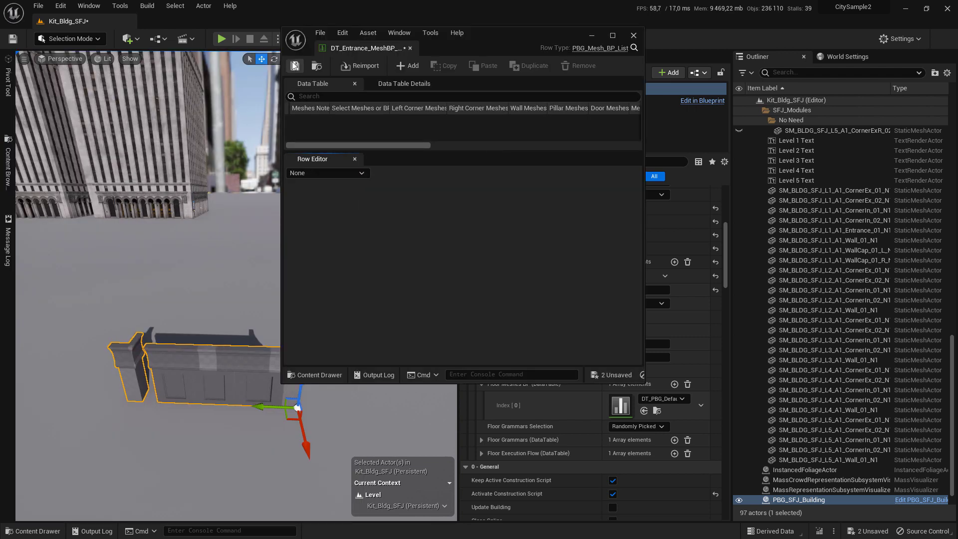
{"action": "left_click", "coordinate": [295, 66]}
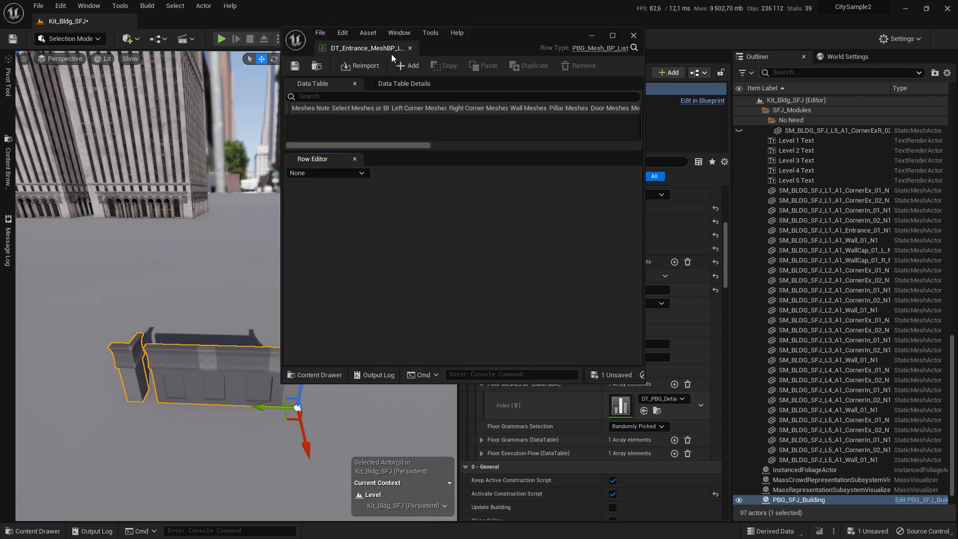
- Reposition and widen the data table editor window and give its row list more height
{"action": "left_click_drag", "start_coordinate": [514, 48], "coordinate": [553, 191]}
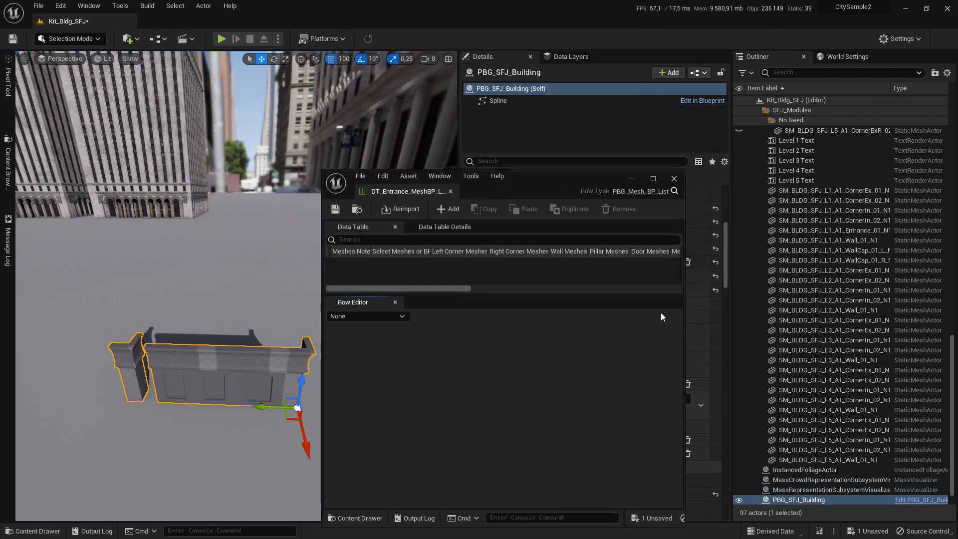
{"action": "left_click_drag", "start_coordinate": [685, 276], "coordinate": [835, 276]}
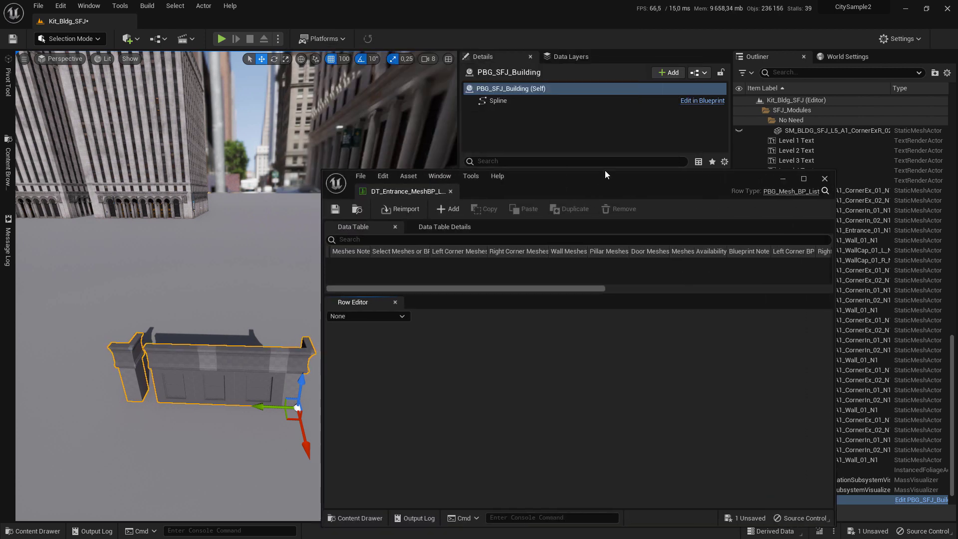
{"action": "left_click_drag", "start_coordinate": [604, 175], "coordinate": [593, 81]}
{"action": "left_click_drag", "start_coordinate": [476, 223], "coordinate": [476, 241]}
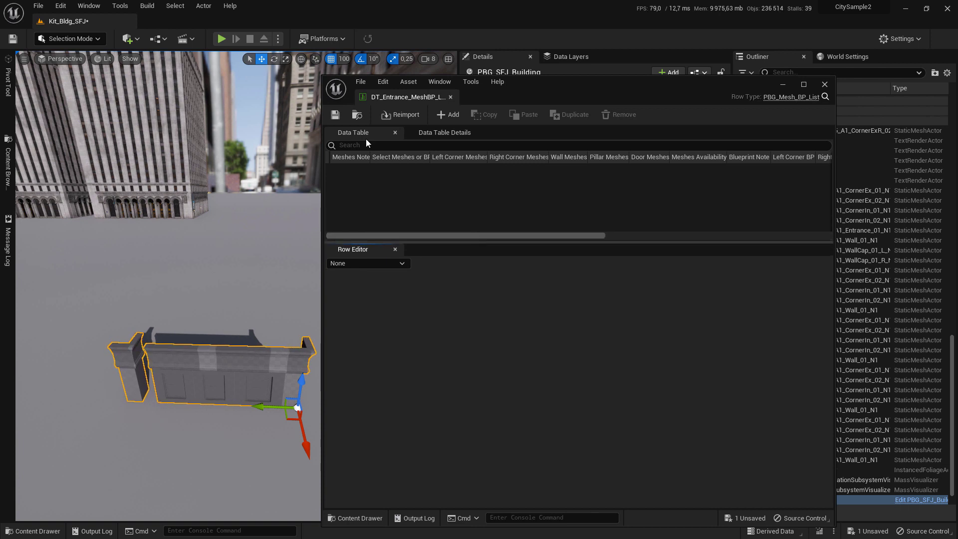
- Add a row named entrance to the entrance mesh data table and save the table
{"action": "left_click", "coordinate": [448, 115]}
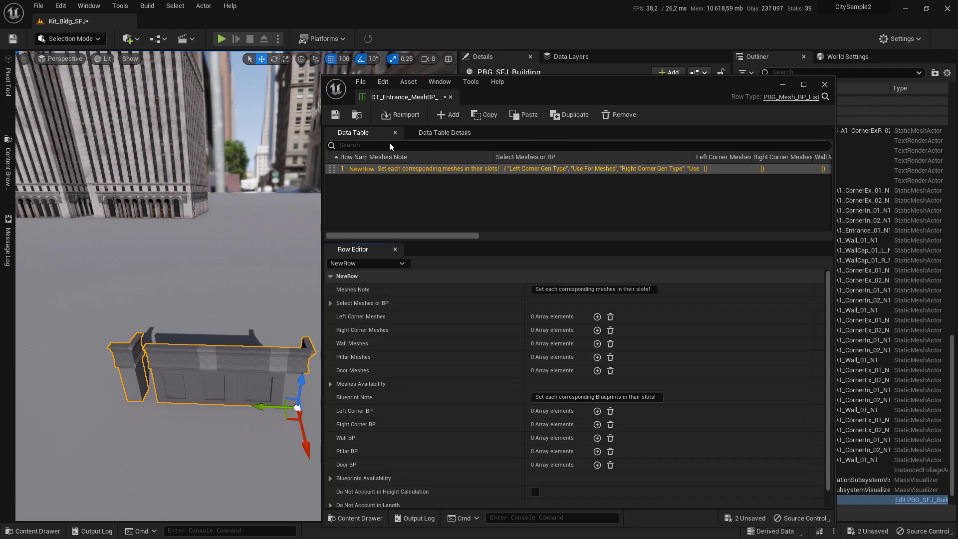
{"action": "left_click_drag", "start_coordinate": [367, 159], "coordinate": [388, 158]}
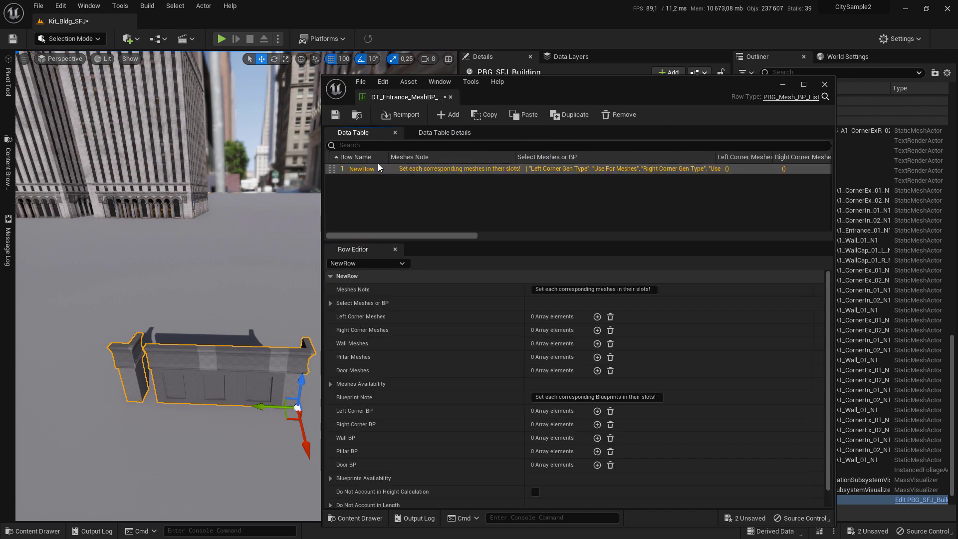
{"action": "double_click", "coordinate": [370, 170]}
{"action": "type", "text": "e"}
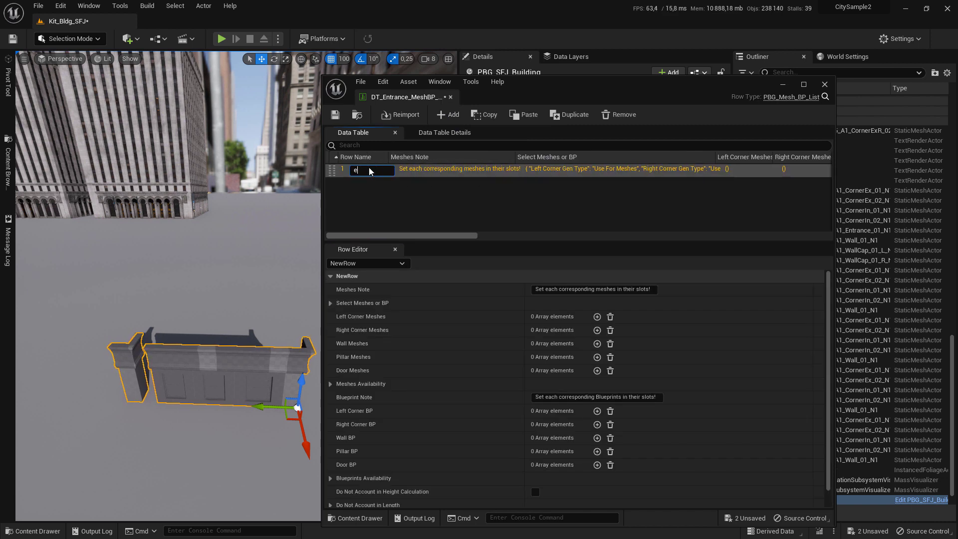
{"action": "type", "text": "ntrance"}
{"action": "key", "text": "Return"}
{"action": "key", "text": "ctrl+s"}
- Find the Level 1 modules in the level and select the exterior corner SM_BLDG_SFJ_L1_A1_CornerEx_02_N1
{"action": "right_click_drag", "start_coordinate": [112, 346], "coordinate": [112, 346]}
{"action": "key", "text": "s"}
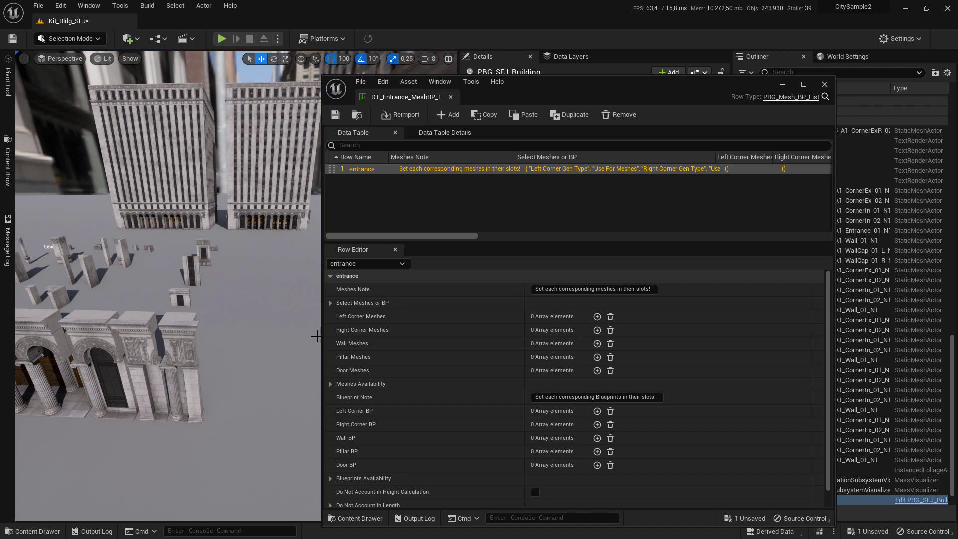
{"action": "key", "text": "a"}
{"action": "right_click_drag", "start_coordinate": [176, 351], "coordinate": [185, 341]}
{"action": "key", "text": "d"}
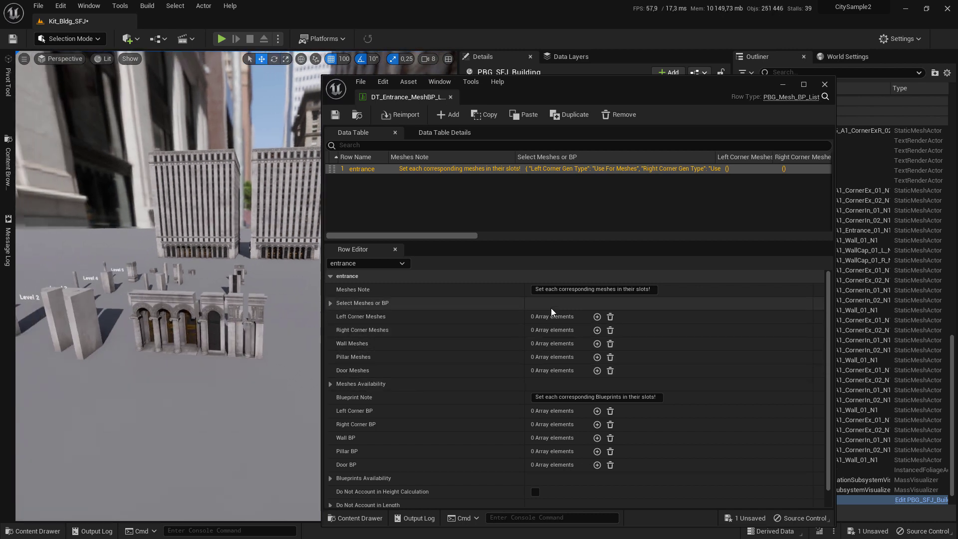
{"action": "right_click_drag", "start_coordinate": [161, 313], "coordinate": [205, 329]}
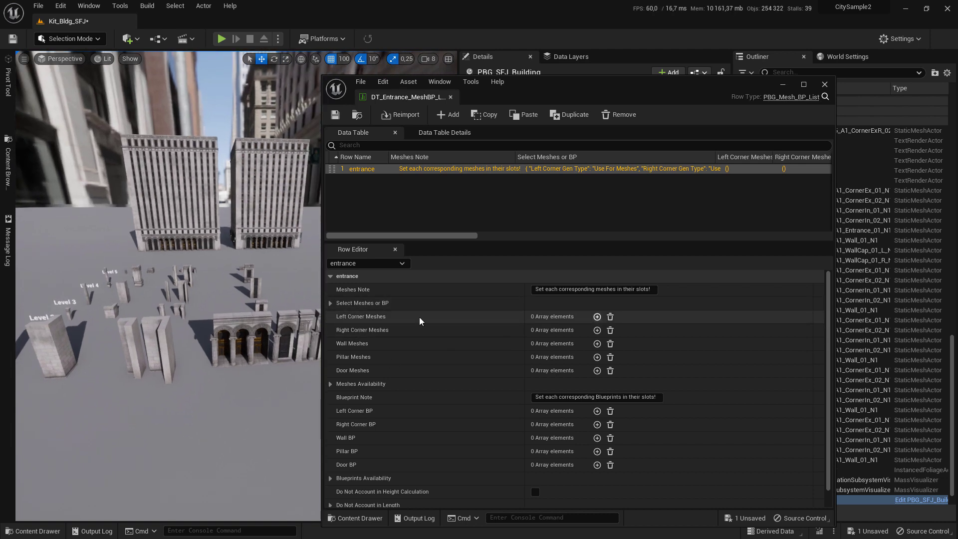
{"action": "right_click_drag", "start_coordinate": [135, 294], "coordinate": [104, 307]}
{"action": "left_click", "coordinate": [133, 315]}
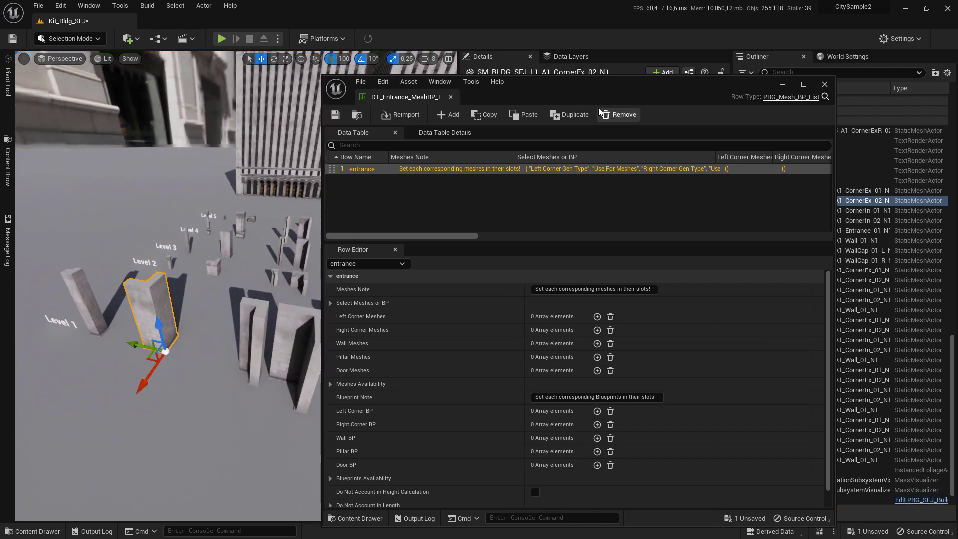
{"action": "right_click_drag", "start_coordinate": [249, 230], "coordinate": [261, 220]}
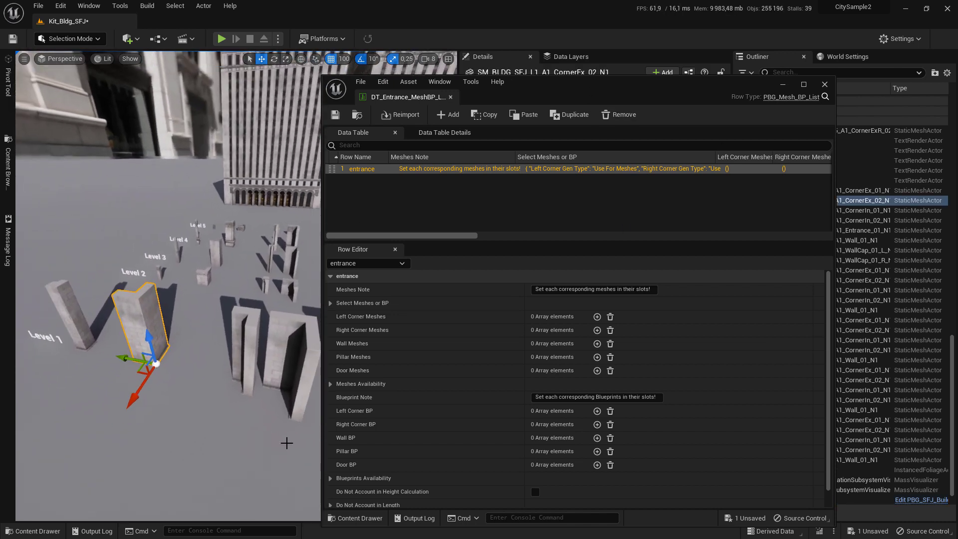
- Add an expanded element to the entrance row's Right Corner Meshes and inspect the selected exterior corner's pivot position
{"action": "left_click", "coordinate": [597, 330]}
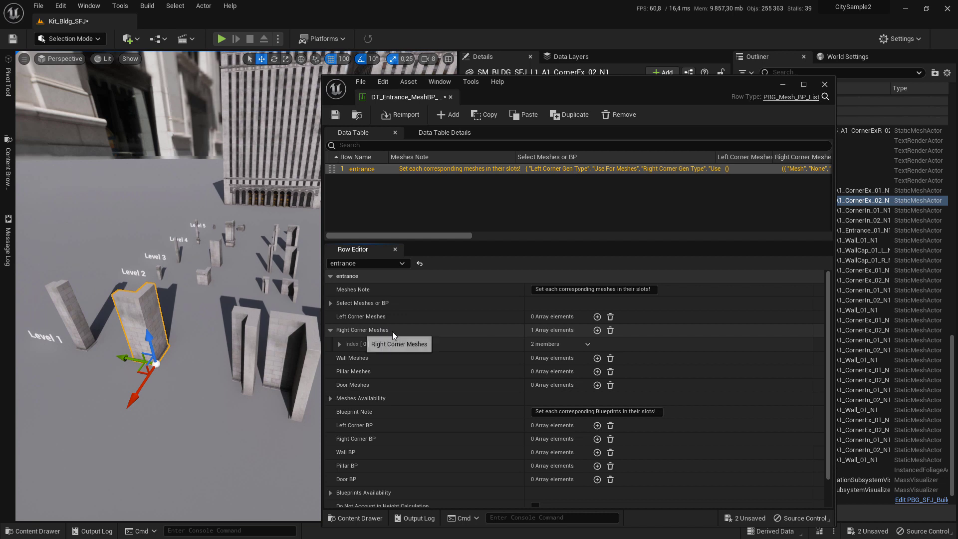
{"action": "left_click", "coordinate": [340, 344]}
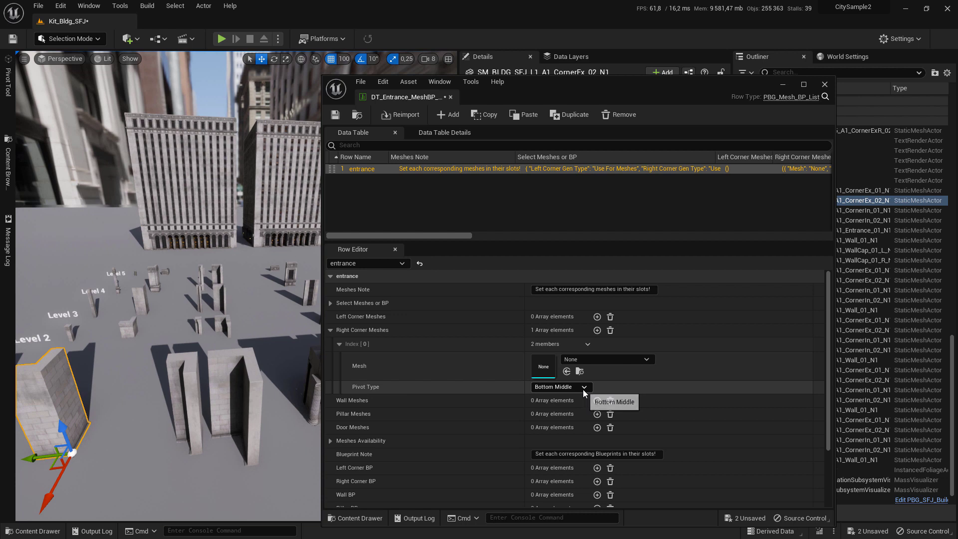
{"action": "right_click_drag", "start_coordinate": [196, 357], "coordinate": [176, 385]}
{"action": "right_click_drag", "start_coordinate": [214, 321], "coordinate": [195, 344]}
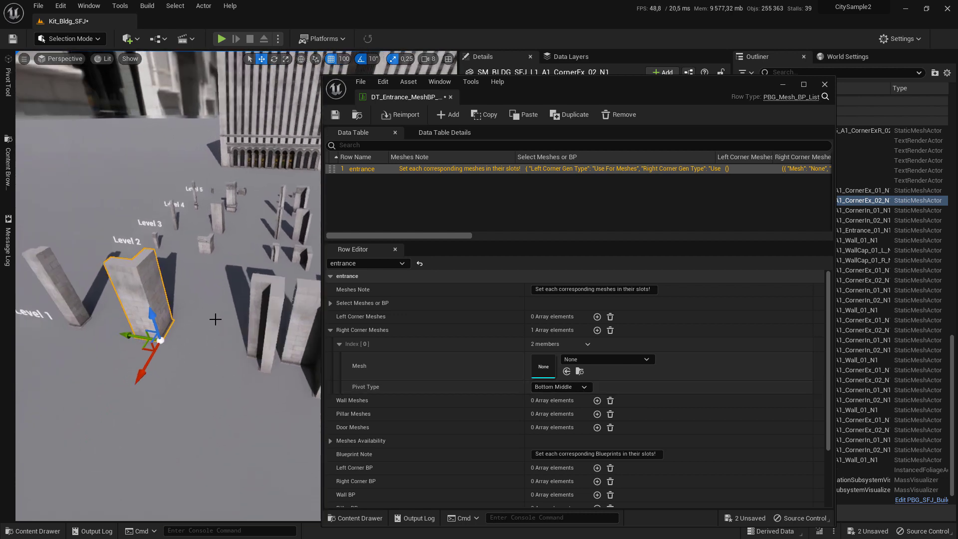
{"action": "key", "text": "f"}
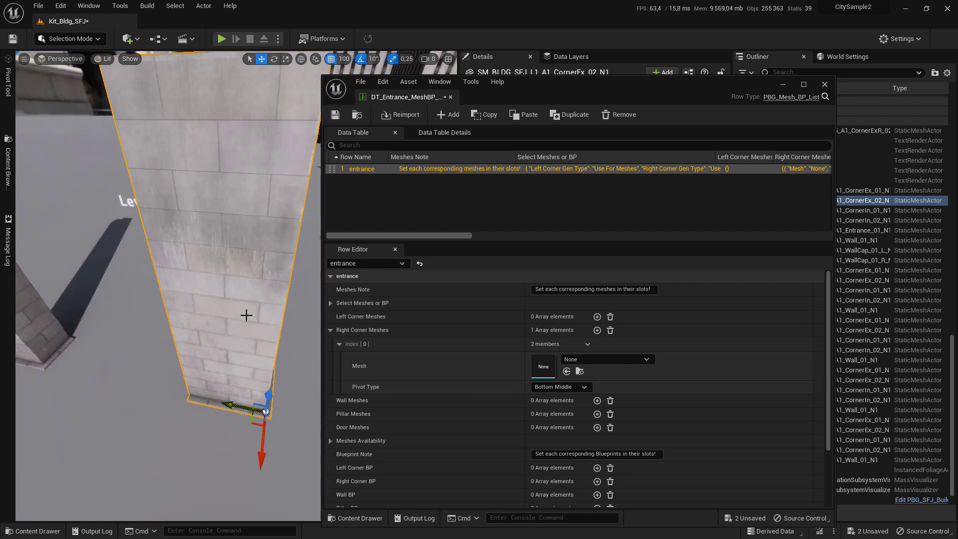
{"action": "left_click_drag", "start_coordinate": [246, 315], "coordinate": [249, 372], "text": "alt"}
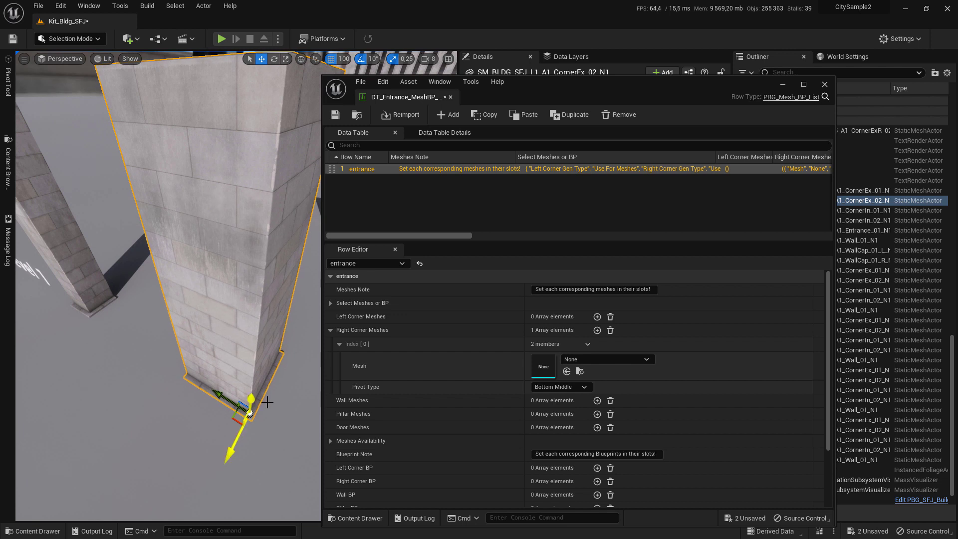
{"action": "right_click_drag", "start_coordinate": [282, 378], "coordinate": [322, 342]}
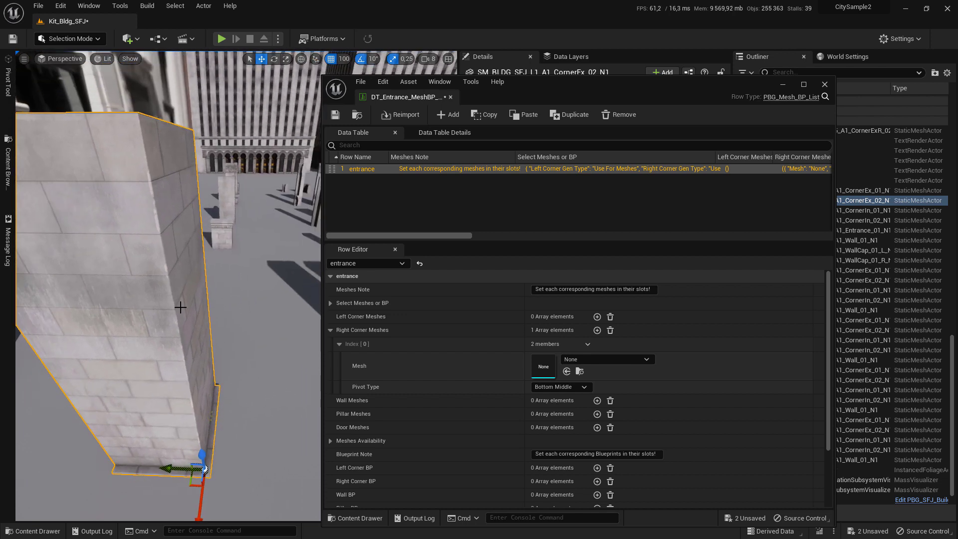
{"action": "right_click_drag", "start_coordinate": [161, 346], "coordinate": [183, 311]}
- Assign SM_BLDG_SFJ_L1_A1_CornerEx_02_N1 as the Right Corner Meshes entry's mesh and save the data table
{"action": "left_click", "coordinate": [41, 532]}
{"action": "right_click_drag", "start_coordinate": [268, 264], "coordinate": [246, 298]}
{"action": "key", "text": "ctrl+space"}
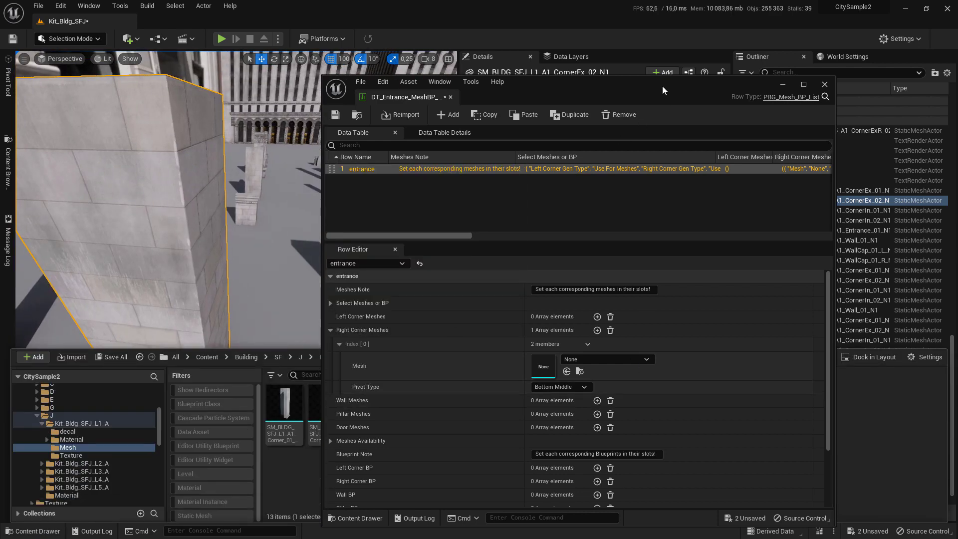
{"action": "left_click_drag", "start_coordinate": [663, 86], "coordinate": [852, 85]}
{"action": "left_click_drag", "start_coordinate": [391, 386], "coordinate": [733, 365]}
{"action": "left_click", "coordinate": [524, 113]}
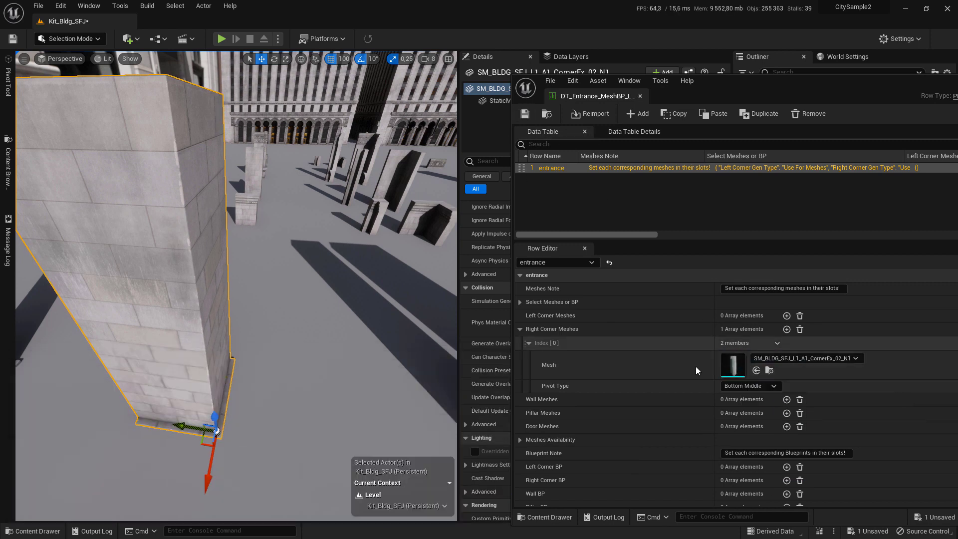
- Add an expanded Left Corner Meshes element, then select the interior corner SM_BLDG_SFJ_L1_A1_CornerIn_02_N1 in the level and inspect it
{"action": "left_click", "coordinate": [520, 329]}
{"action": "left_click", "coordinate": [787, 316]}
{"action": "left_click", "coordinate": [529, 330]}
{"action": "mouse_move", "coordinate": [321, 268]}
{"action": "right_mouse_down"}
{"action": "mouse_move", "coordinate": [255, 269]}
{"action": "mouse_move", "coordinate": [319, 270]}
{"action": "right_mouse_up"}
{"action": "left_click_drag", "start_coordinate": [319, 270], "coordinate": [320, 319]}
{"action": "left_click", "coordinate": [227, 289]}
{"action": "right_click_drag", "start_coordinate": [233, 272], "coordinate": [316, 250]}
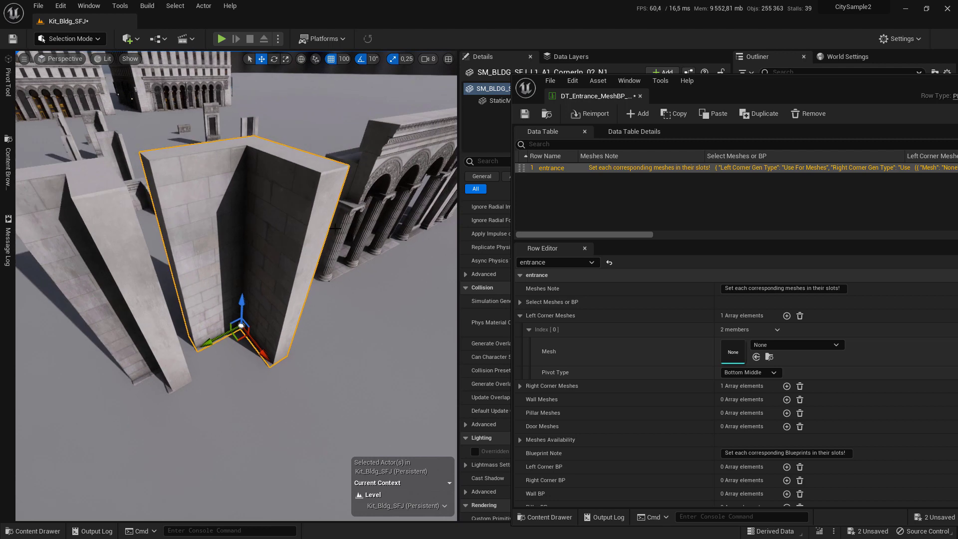
{"action": "right_click_drag", "start_coordinate": [253, 186], "coordinate": [150, 202]}
{"action": "right_click_drag", "start_coordinate": [320, 175], "coordinate": [464, 180]}
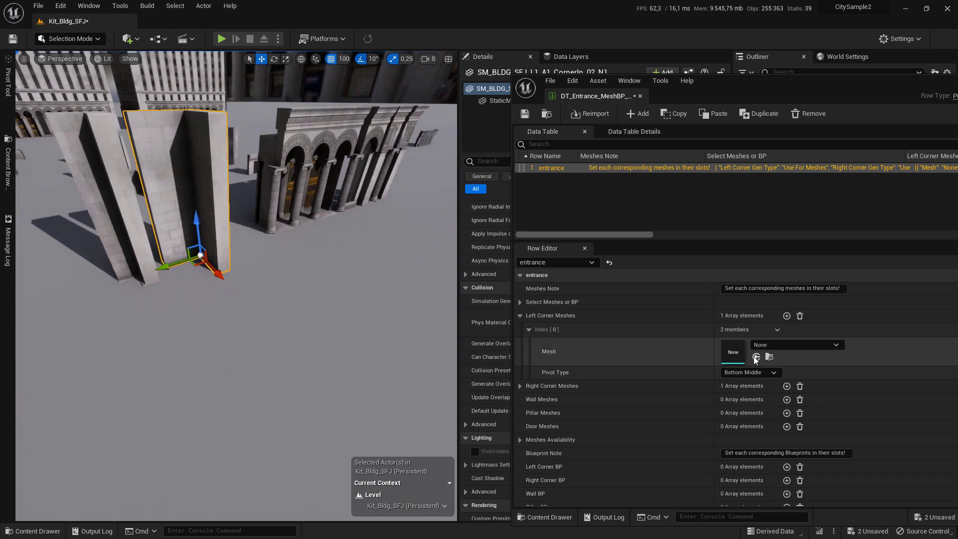
{"action": "right_click_drag", "start_coordinate": [199, 304], "coordinate": [190, 299]}
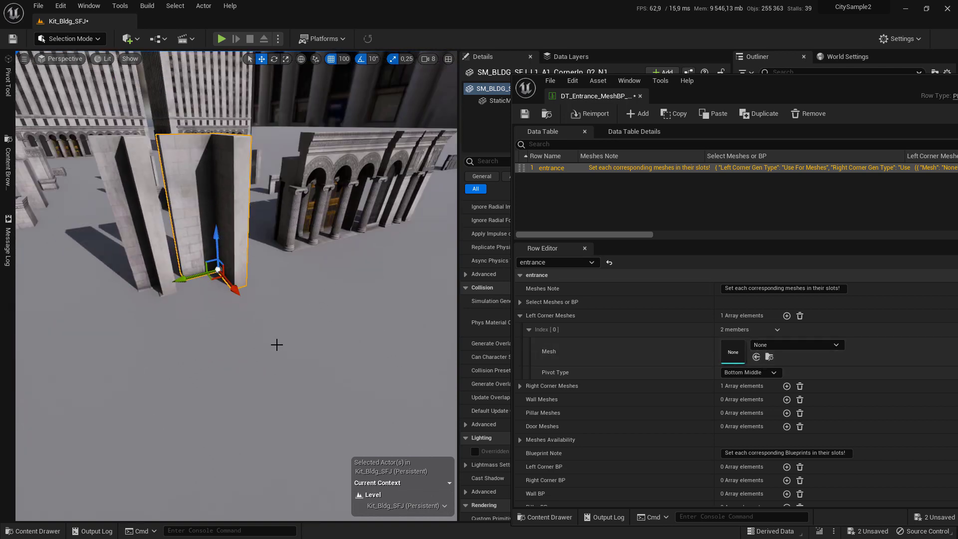
- Assign SM_BLDG_SFJ_L1_A1_CornerIn_02_N1 as the first Left Corner Meshes entry's mesh and save the data table
{"action": "key", "text": "ctrl+space"}
{"action": "left_click_drag", "start_coordinate": [777, 90], "coordinate": [361, 98]}
{"action": "left_click_drag", "start_coordinate": [626, 405], "coordinate": [333, 360]}
{"action": "key", "text": "ctrl+s"}
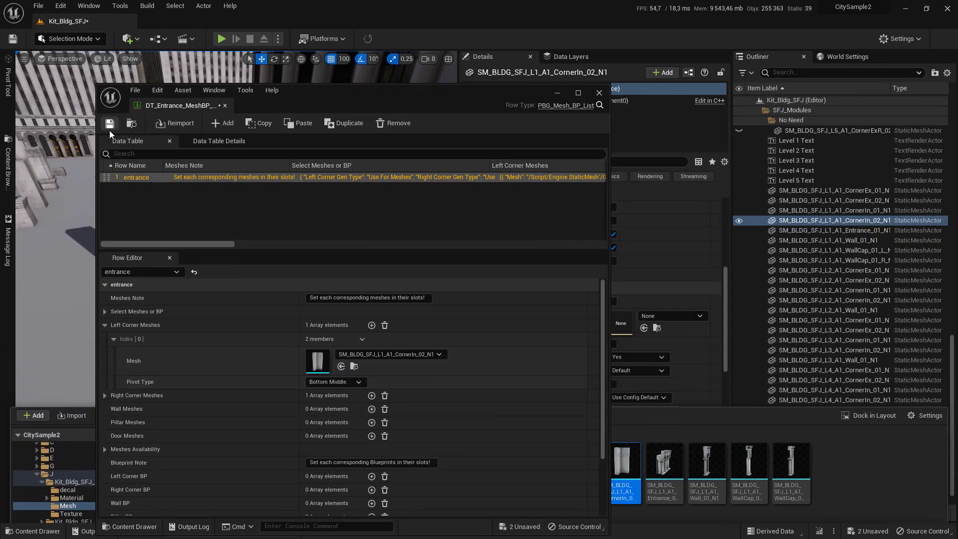
- Add a second element to the entrance row's Left Corner Meshes and expand it
{"action": "left_click", "coordinate": [120, 340]}
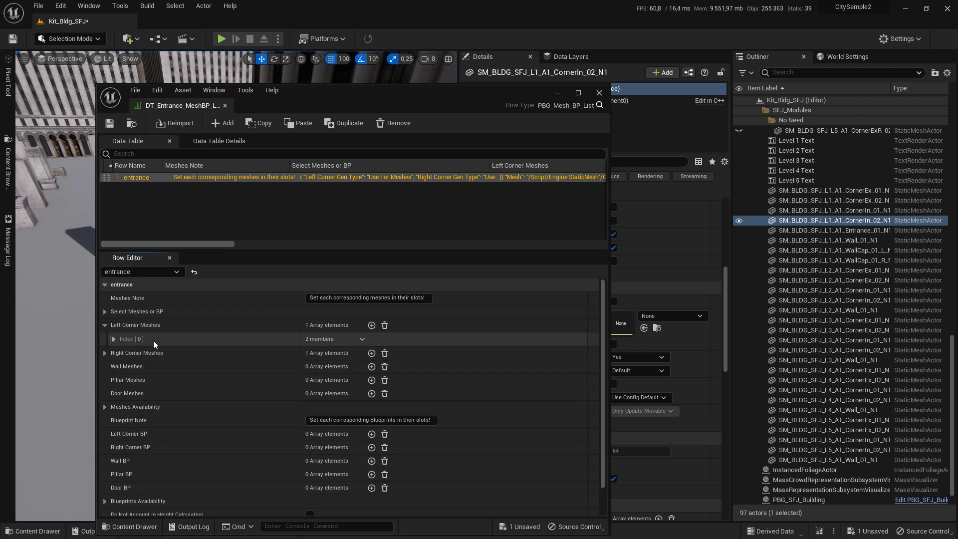
{"action": "left_click", "coordinate": [372, 325]}
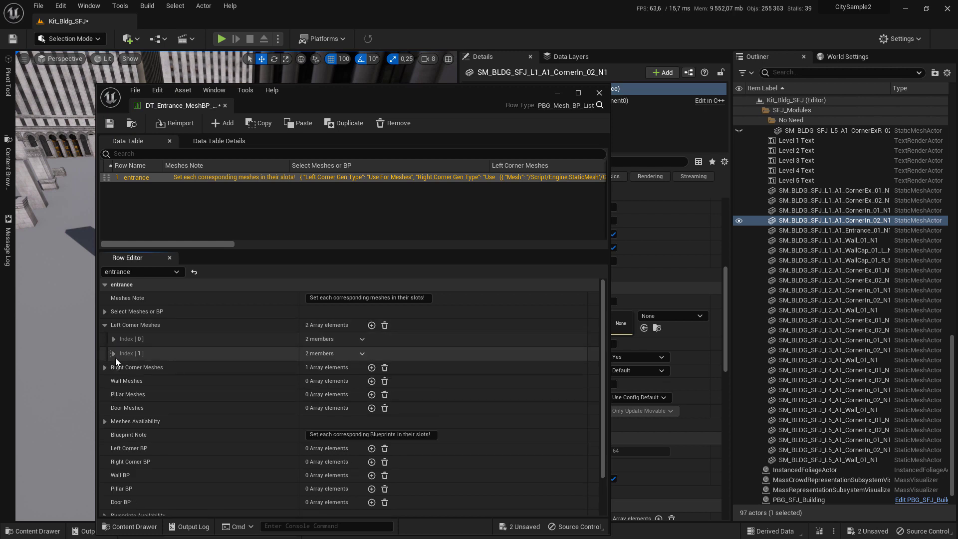
{"action": "left_click", "coordinate": [113, 353]}
{"action": "left_click", "coordinate": [362, 354]}
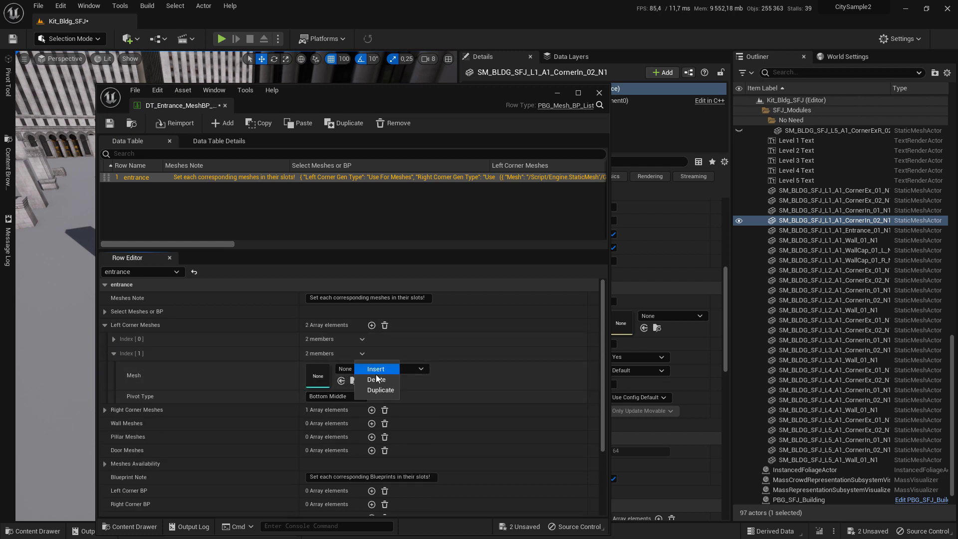
- Select the interior corner SM_BLDG_SFJ_L1_A1_CornerIn_01_N1 in the level and assign it as the second Left Corner Meshes entry's mesh
{"action": "left_click_drag", "start_coordinate": [444, 110], "coordinate": [761, 131]}
{"action": "left_click", "coordinate": [142, 224]}
{"action": "mouse_move", "coordinate": [142, 225]}
{"action": "right_mouse_down"}
{"action": "mouse_move", "coordinate": [153, 240]}
{"action": "mouse_move", "coordinate": [151, 219]}
{"action": "right_mouse_up"}
{"action": "key", "text": "ctrl+b"}
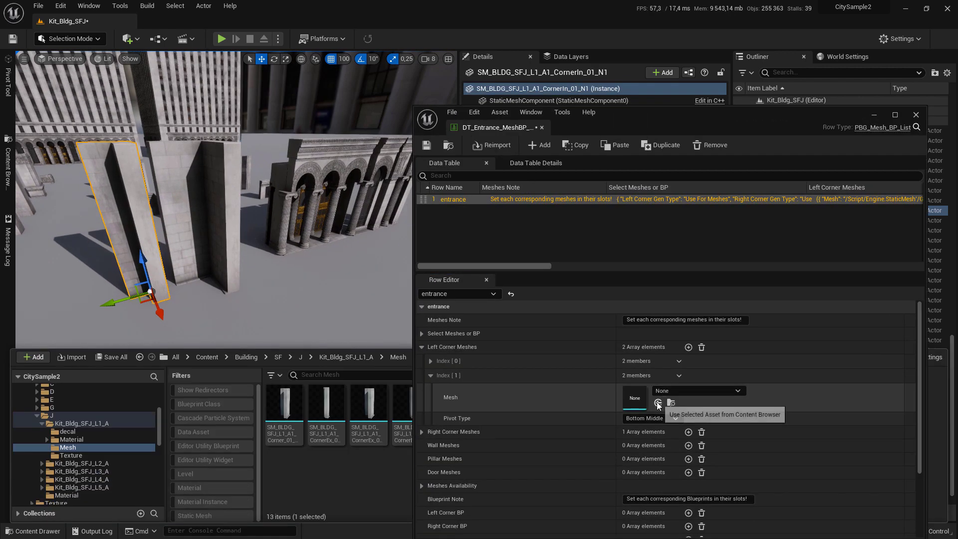
{"action": "left_click", "coordinate": [658, 402]}
{"action": "left_click", "coordinate": [430, 376]}
- Add a second element to the entrance row's Right Corner Meshes and expand it
{"action": "left_click", "coordinate": [421, 390]}
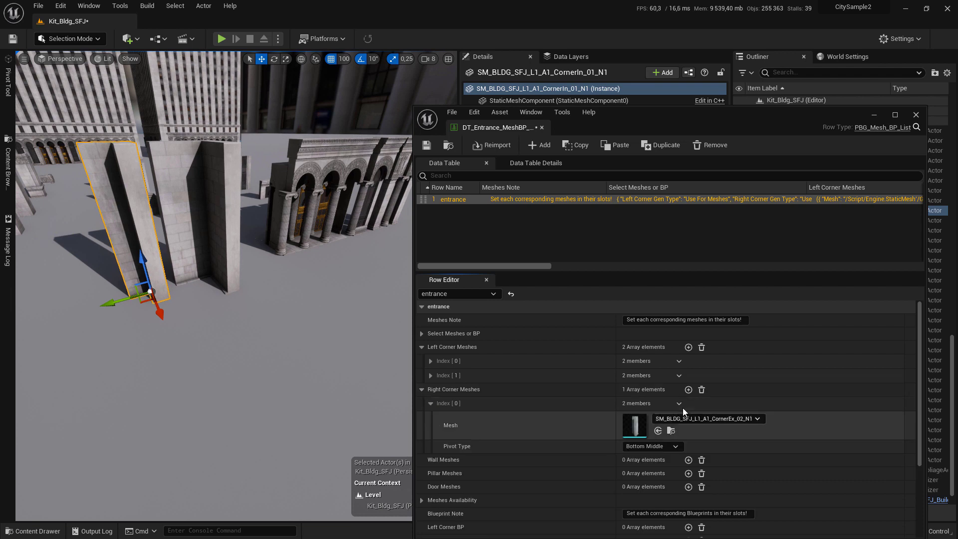
{"action": "left_click", "coordinate": [689, 389]}
{"action": "left_click", "coordinate": [431, 460]}
- Assign the exterior corner SM_BLDG_SFJ_L1_A1_CornerEx_01_N1 from the level as the second Right Corner Meshes entry's mesh and save the data table
{"action": "right_click_drag", "start_coordinate": [221, 426], "coordinate": [255, 345]}
{"action": "left_click", "coordinate": [168, 272]}
{"action": "key", "text": "ctrl+b"}
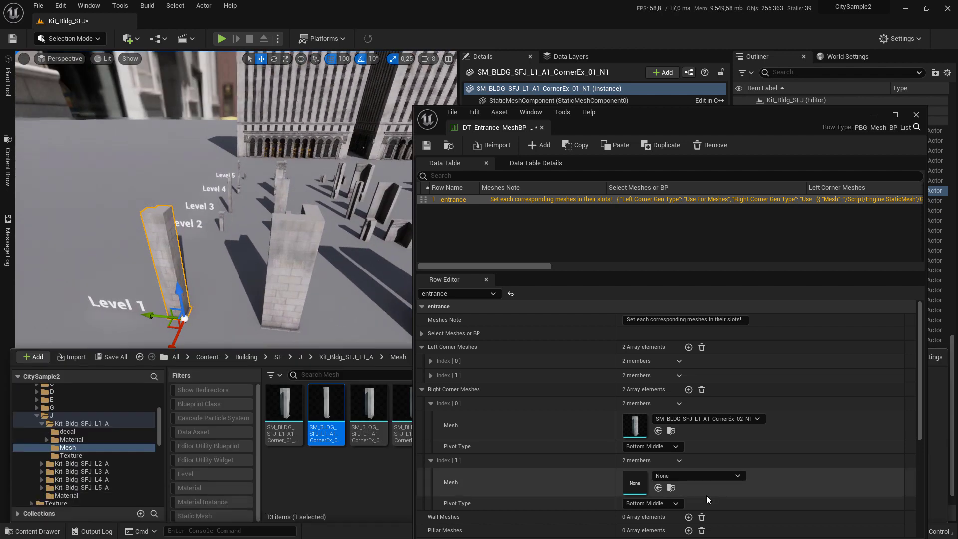
{"action": "left_click", "coordinate": [658, 487]}
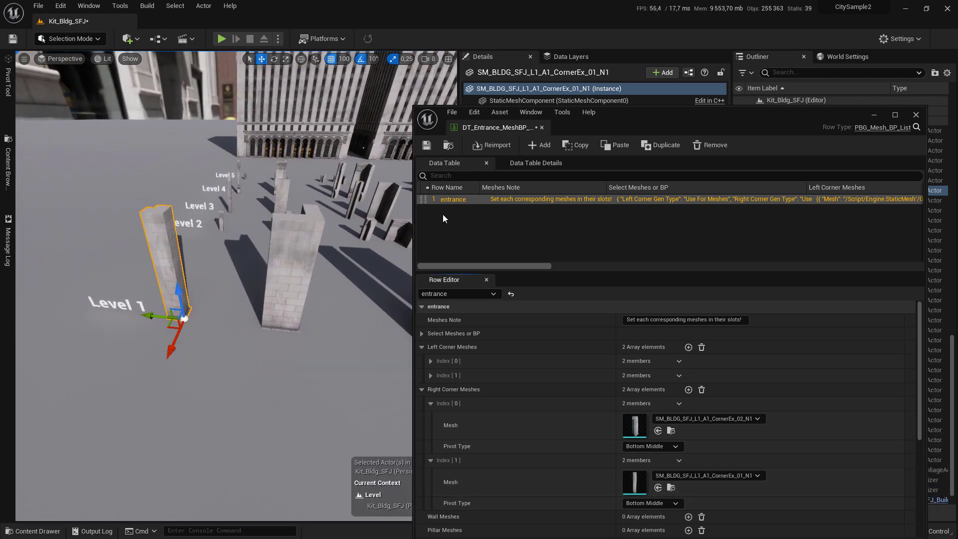
{"action": "left_click", "coordinate": [422, 389]}
{"action": "left_click", "coordinate": [422, 347]}
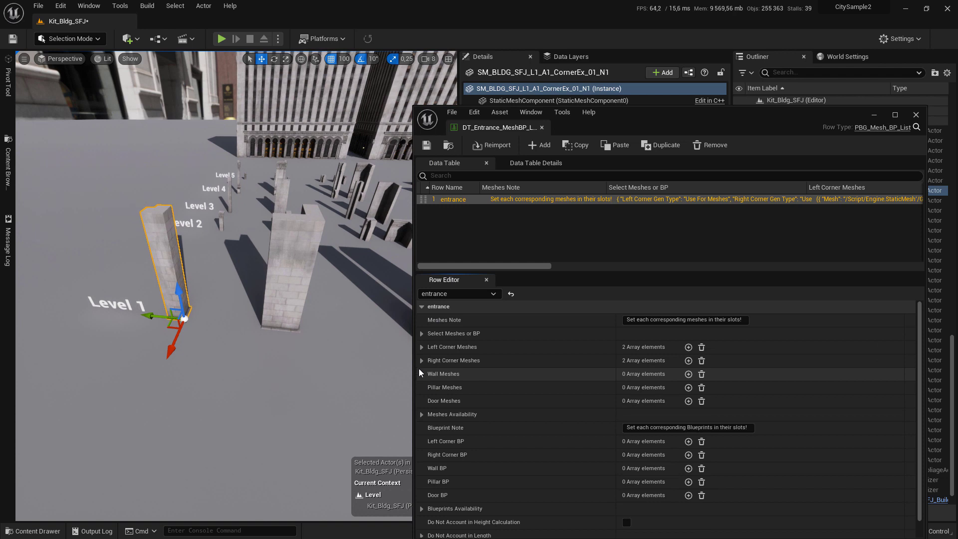
- Add a Wall Meshes element to the entrance row with one nested Meshes element, expanded down to its mesh slot
{"action": "left_click", "coordinate": [688, 375]}
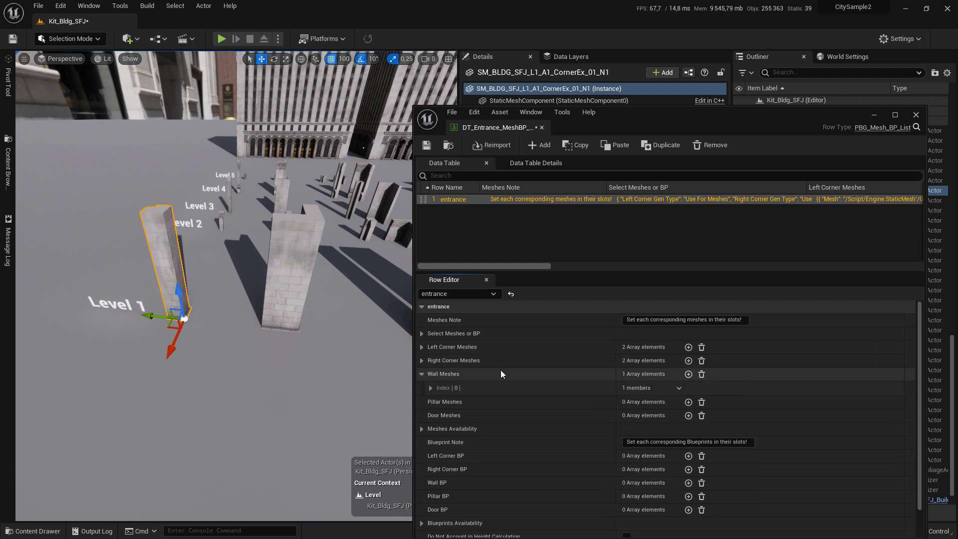
{"action": "left_click", "coordinate": [436, 390]}
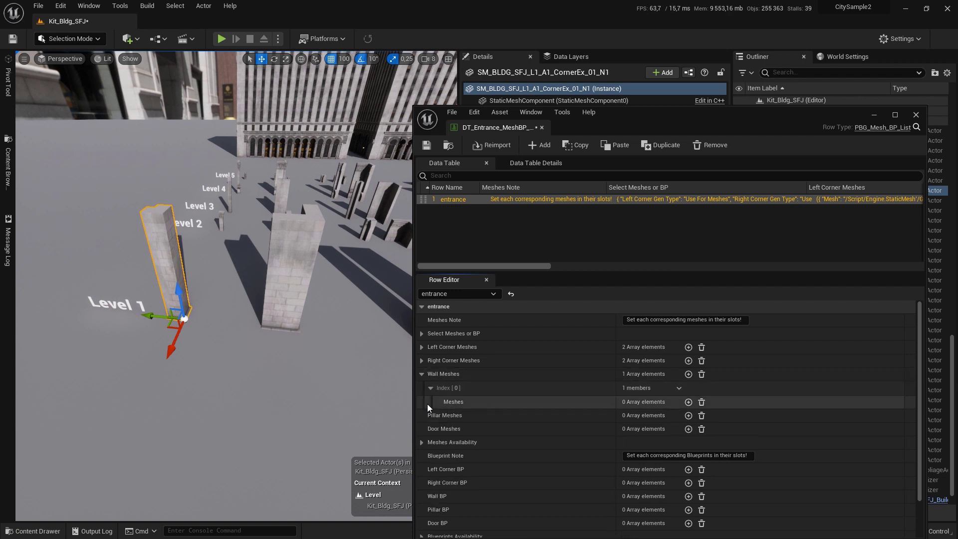
{"action": "left_click", "coordinate": [688, 402]}
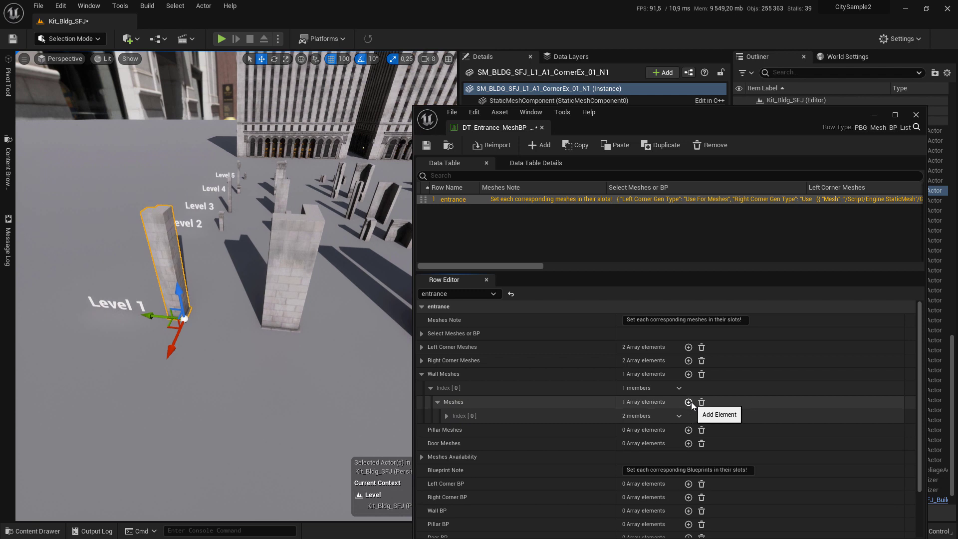
{"action": "left_click", "coordinate": [447, 416]}
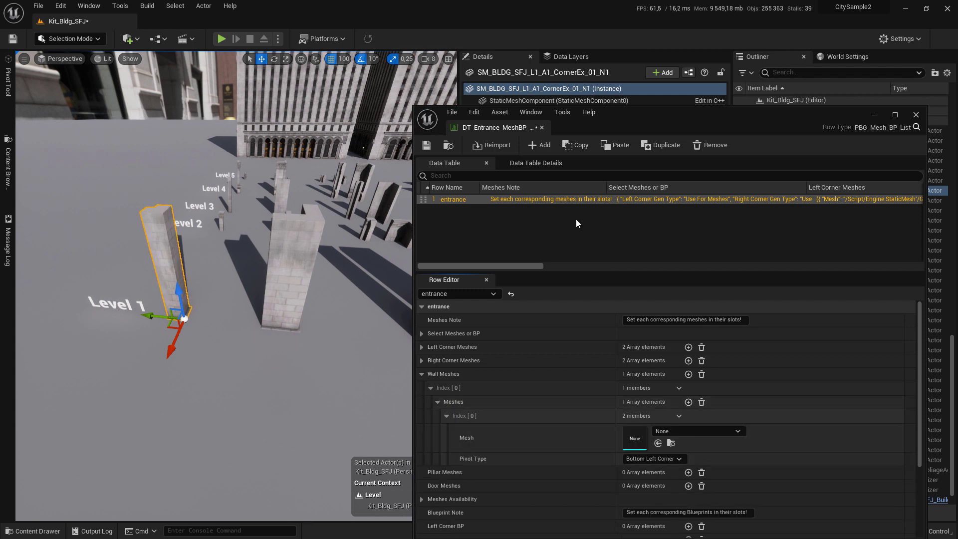